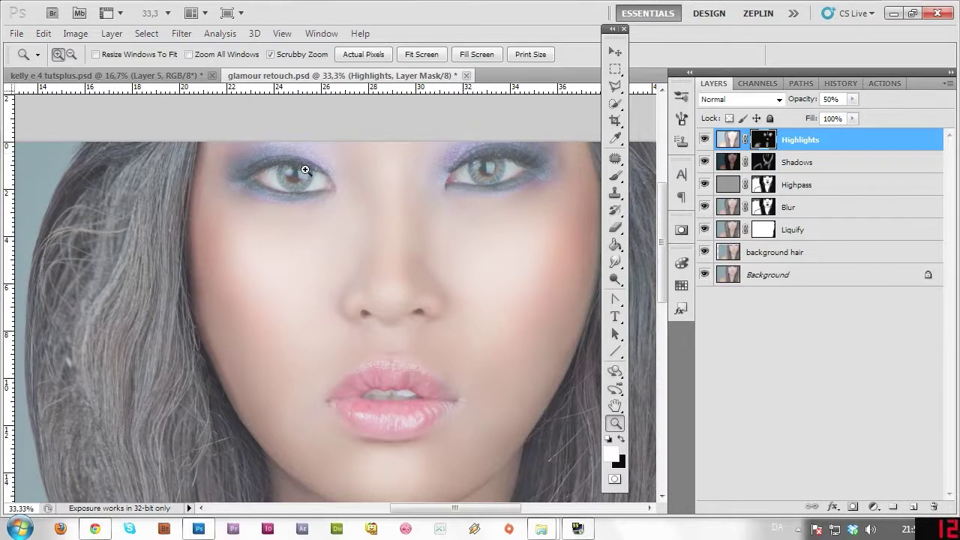
- Select a rectangular area around both eyes and copy the merged image inside it to a new layer on top
{"action": "left_click", "coordinate": [615, 68]}
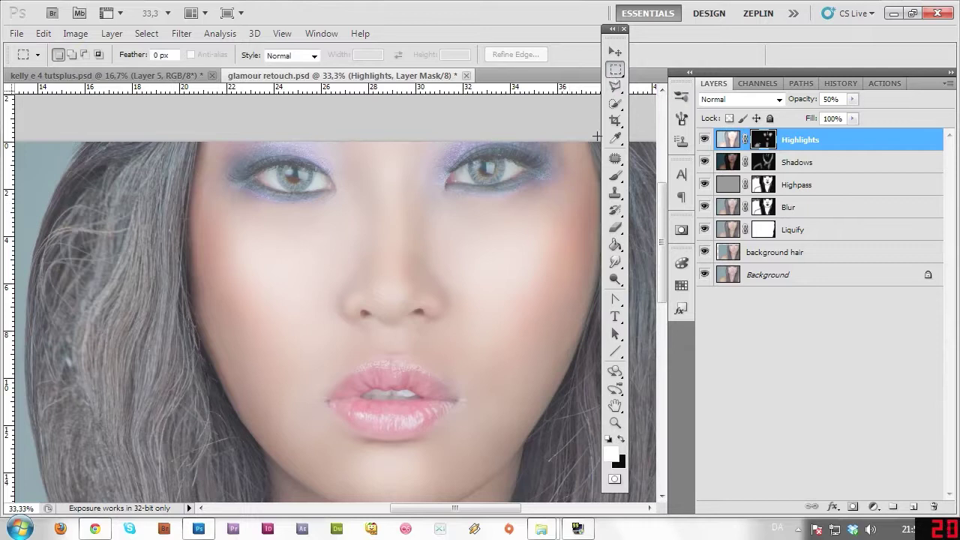
{"action": "left_click_drag", "start_coordinate": [220, 142], "coordinate": [210, 142]}
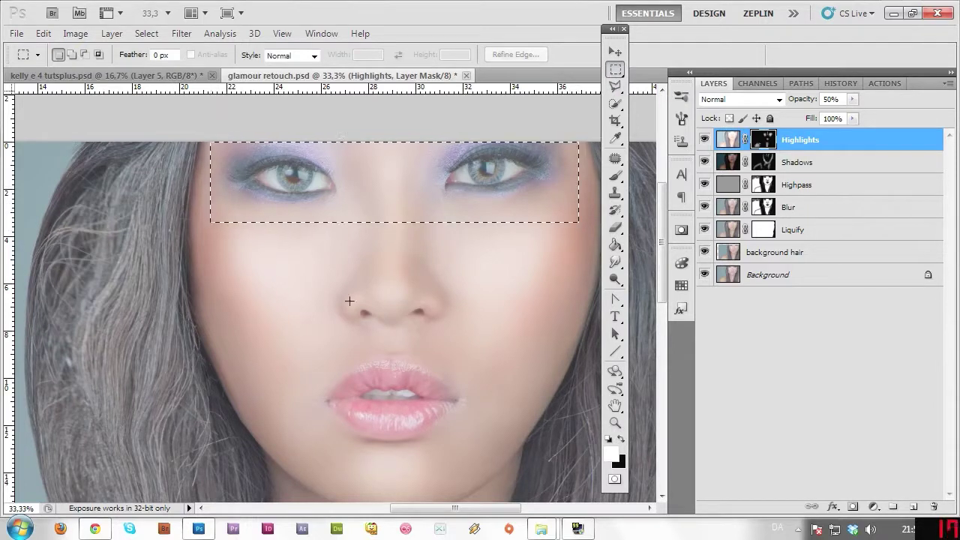
{"action": "key", "text": "ctrl+d"}
{"action": "key", "text": "ctrl+shift+alt+n"}
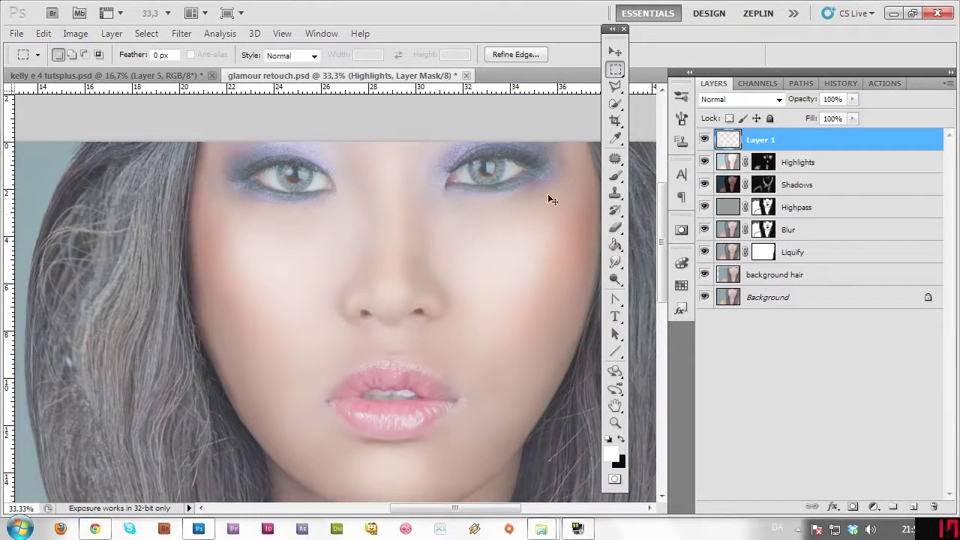
- Rename the new top layer as Eyes
{"action": "double_click", "coordinate": [761, 140]}
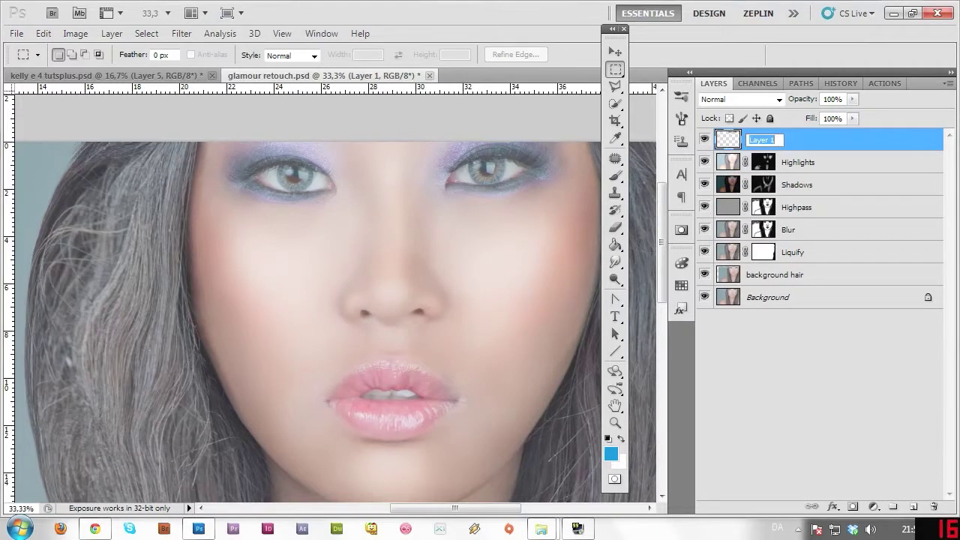
{"action": "type", "text": "Eyes"}
{"action": "key", "text": "Return"}
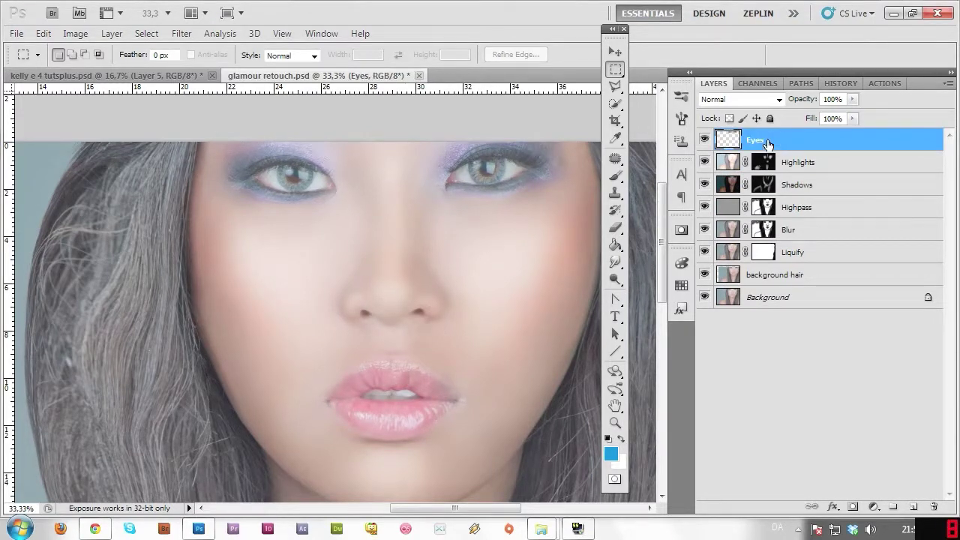
- Switch to the Burn tool and set its brush size to 28 px for close-up work on the eyes
{"action": "left_click", "coordinate": [615, 423]}
{"action": "left_click", "coordinate": [369, 165]}
{"action": "left_click", "coordinate": [273, 187]}
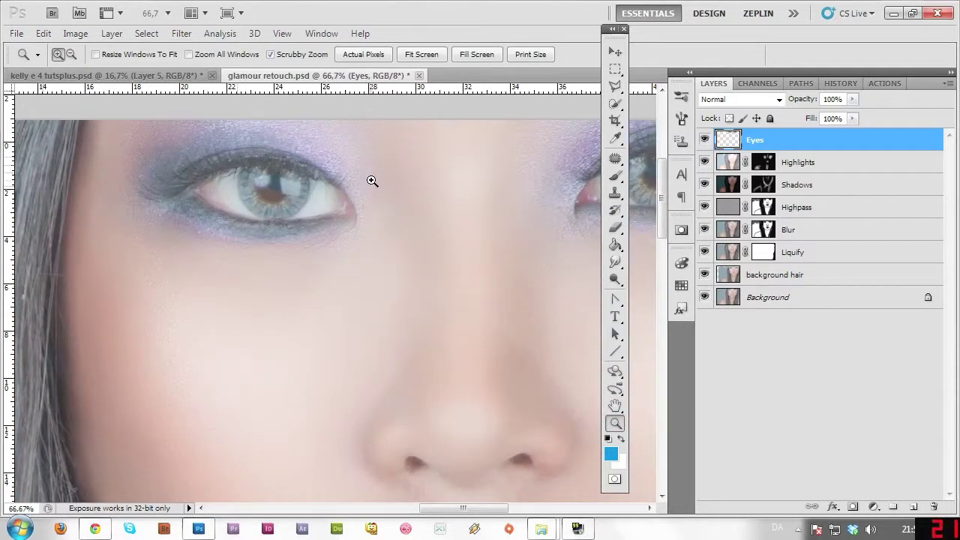
{"action": "left_click", "coordinate": [615, 262]}
{"action": "left_click", "coordinate": [615, 261]}
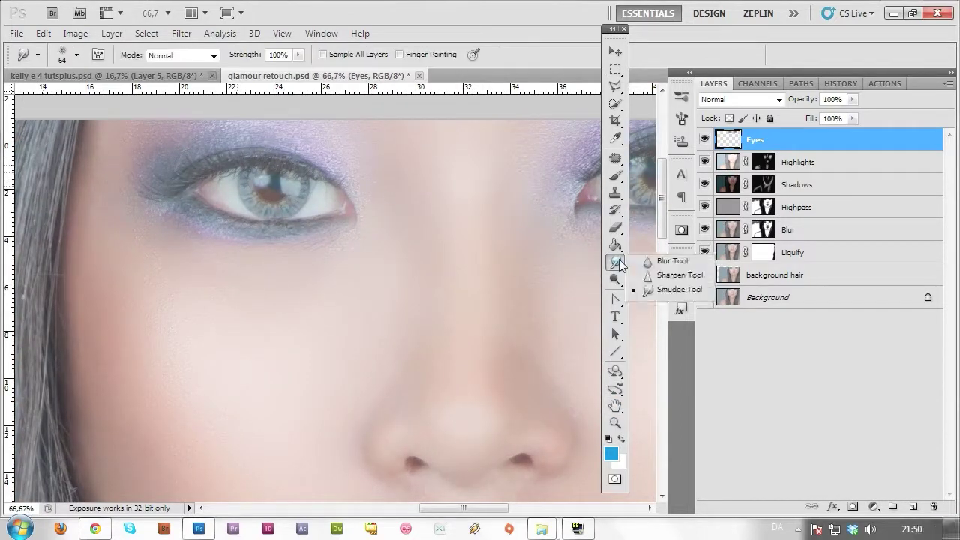
{"action": "left_click", "coordinate": [615, 279]}
{"action": "left_click", "coordinate": [615, 279]}
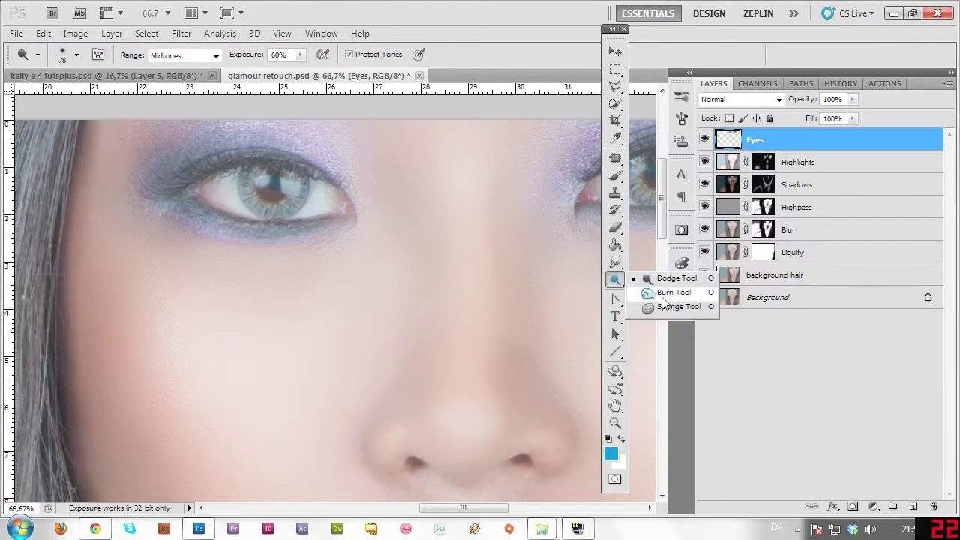
{"action": "left_click", "coordinate": [663, 297]}
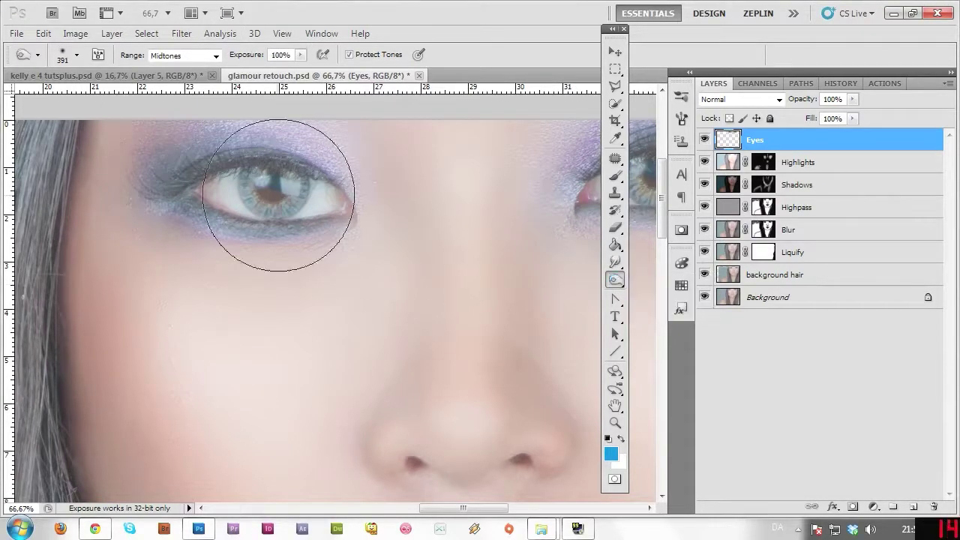
{"action": "left_click", "coordinate": [75, 55]}
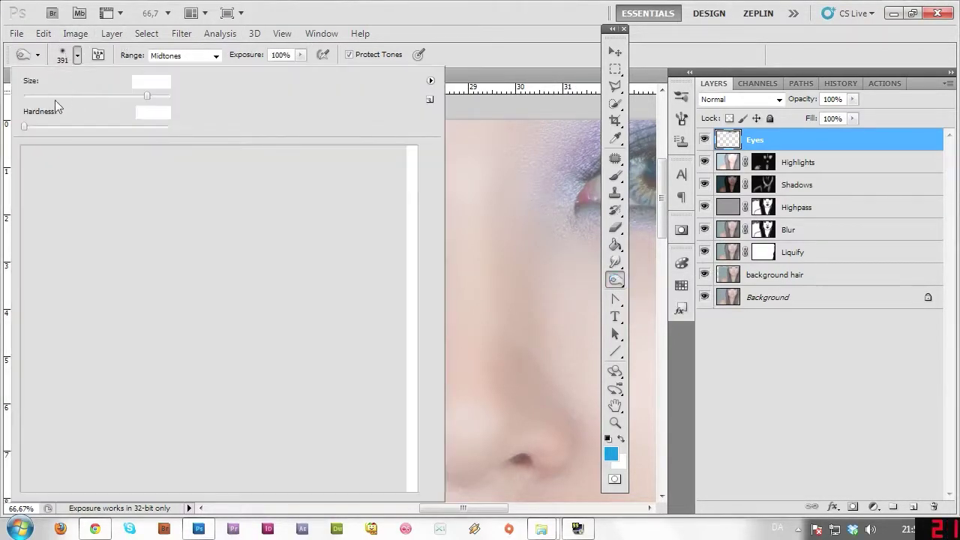
{"action": "left_click", "coordinate": [47, 95]}
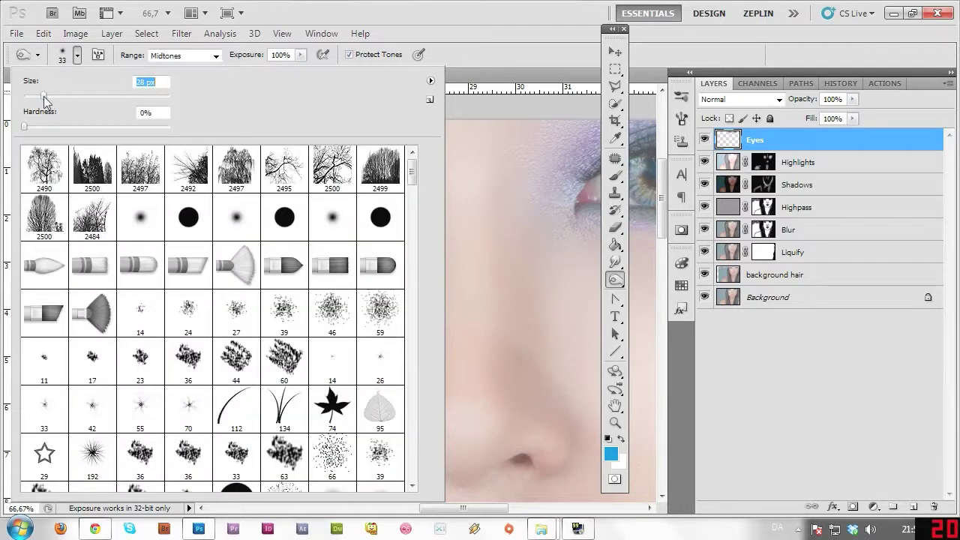
{"action": "type", "text": "28"}
{"action": "key", "text": "Return"}
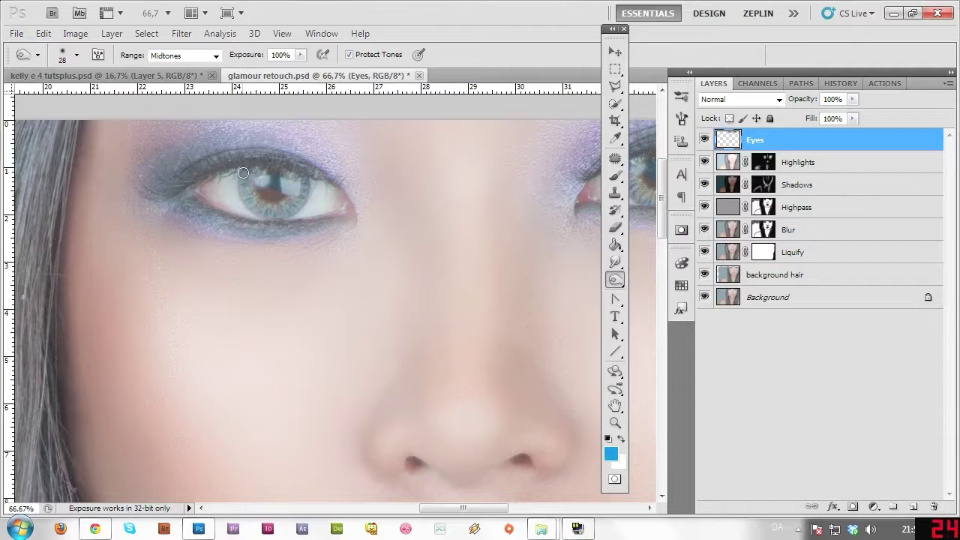
- Reduce the Burn brush to 16 px and darken the outer rims of both irises on the Eyes layer
{"action": "mouse_move", "coordinate": [242, 198]}
{"action": "left_mouse_down"}
{"action": "mouse_move", "coordinate": [293, 212]}
{"action": "mouse_move", "coordinate": [295, 200]}
{"action": "mouse_move", "coordinate": [269, 220]}
{"action": "mouse_move", "coordinate": [299, 207]}
{"action": "mouse_move", "coordinate": [289, 215]}
{"action": "mouse_move", "coordinate": [312, 174]}
{"action": "mouse_move", "coordinate": [300, 218]}
{"action": "left_mouse_up"}
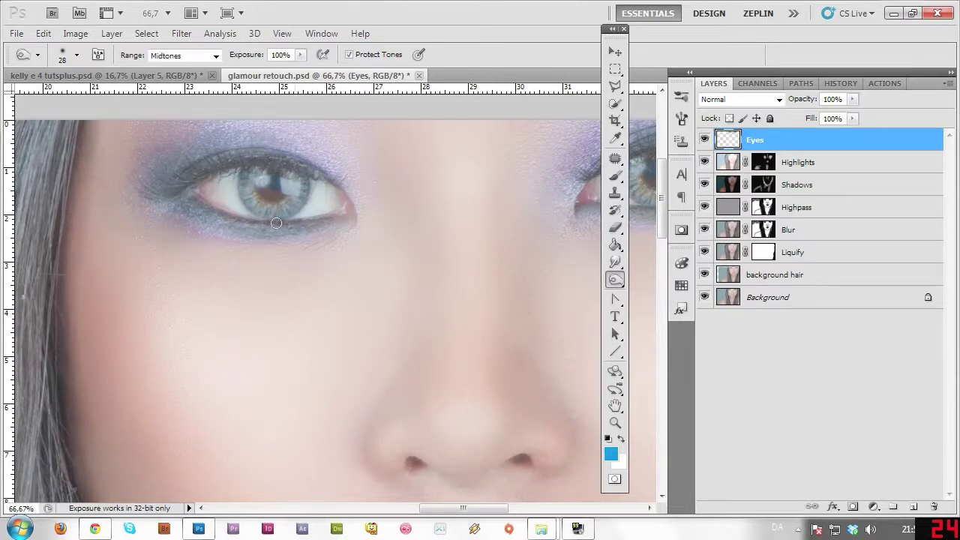
{"action": "left_click", "coordinate": [63, 56]}
{"action": "left_click_drag", "start_coordinate": [44, 95], "coordinate": [36, 95]}
{"action": "left_click", "coordinate": [488, 46]}
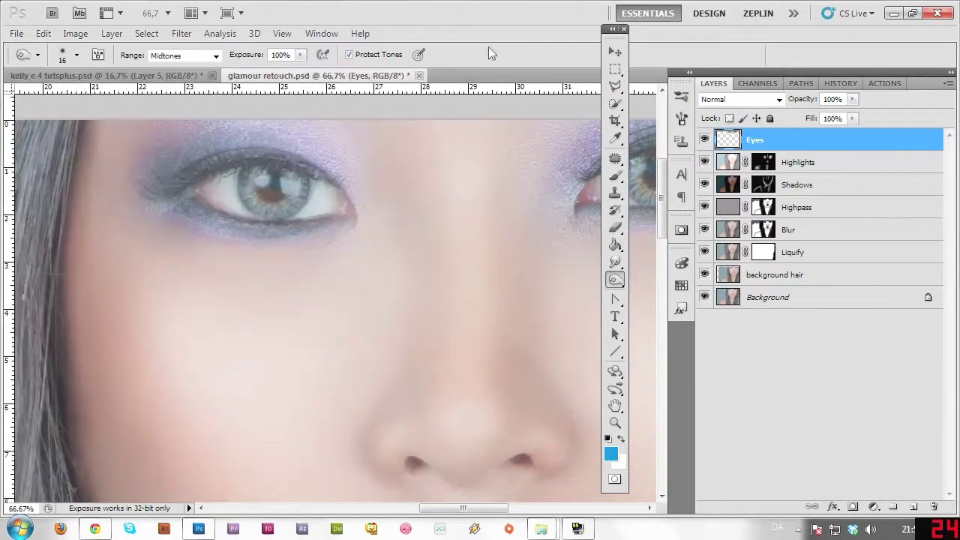
{"action": "mouse_move", "coordinate": [241, 168]}
{"action": "left_mouse_down"}
{"action": "mouse_move", "coordinate": [243, 202]}
{"action": "mouse_move", "coordinate": [240, 185]}
{"action": "mouse_move", "coordinate": [258, 209]}
{"action": "left_mouse_up"}
{"action": "mouse_move", "coordinate": [305, 174]}
{"action": "left_mouse_down"}
{"action": "mouse_move", "coordinate": [301, 216]}
{"action": "mouse_move", "coordinate": [307, 176]}
{"action": "left_mouse_up"}
{"action": "left_click_drag", "start_coordinate": [240, 196], "coordinate": [244, 201]}
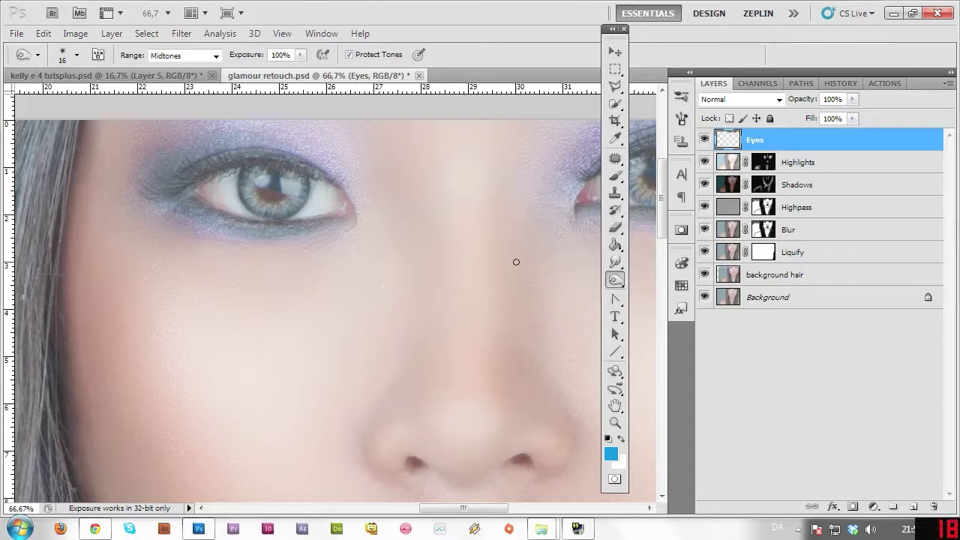
{"action": "left_click_drag", "start_coordinate": [465, 508], "coordinate": [486, 508]}
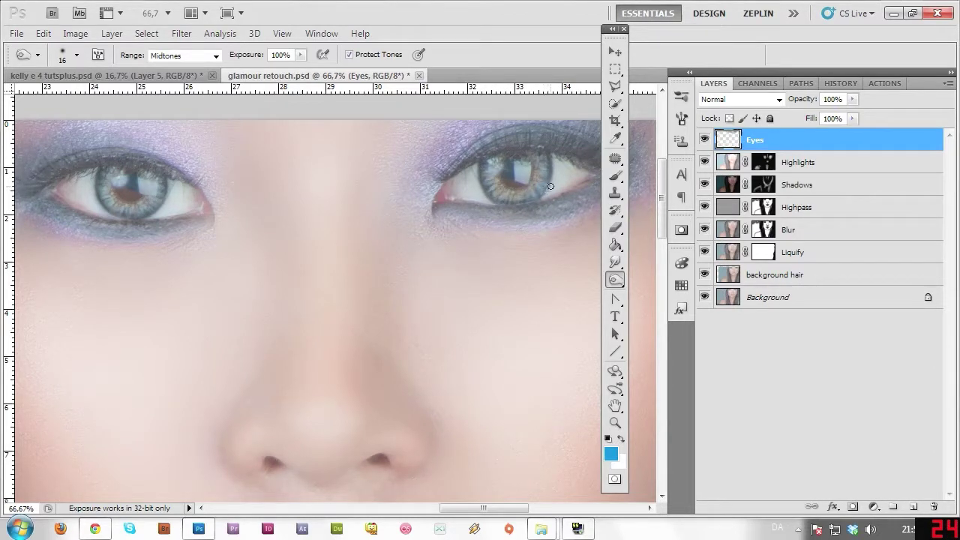
- Compare the face with and without the Eyes layer at 25% zoom
{"action": "left_click", "coordinate": [615, 423]}
{"action": "left_click", "coordinate": [480, 379], "text": "alt"}
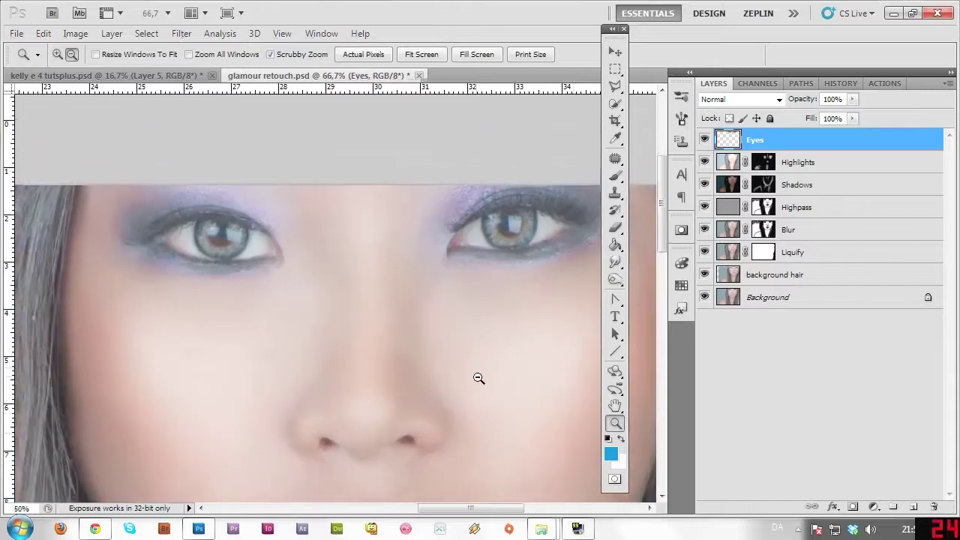
{"action": "left_click", "coordinate": [476, 393], "text": "alt"}
{"action": "left_click", "coordinate": [475, 393], "text": "alt"}
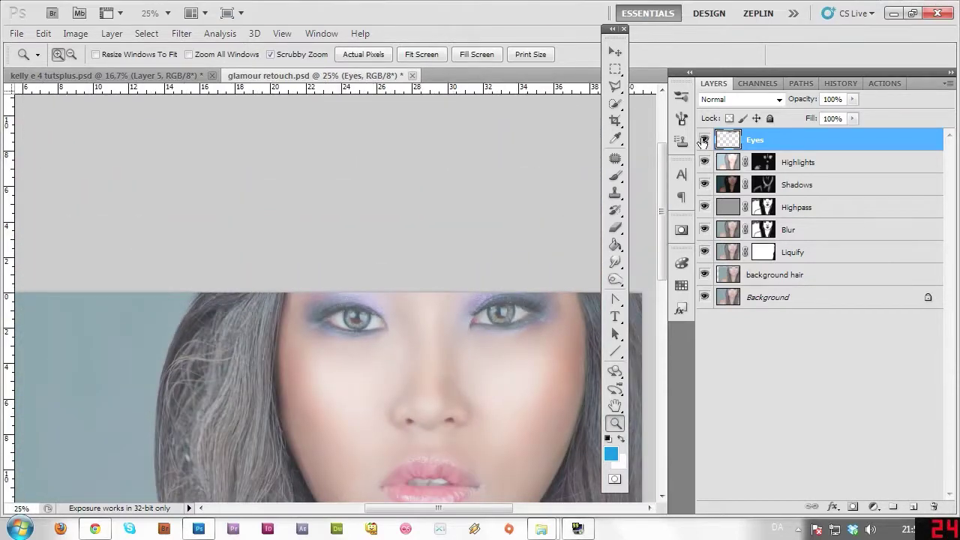
{"action": "left_click", "coordinate": [705, 139]}
{"action": "left_click", "coordinate": [704, 140]}
{"action": "left_click", "coordinate": [704, 140]}
{"action": "left_click", "coordinate": [704, 139]}
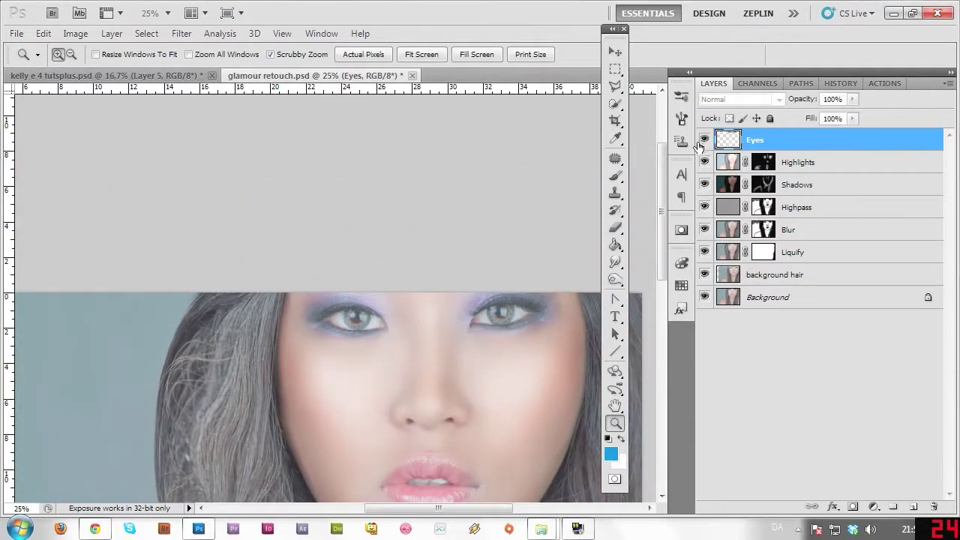
- Brighten the inner parts of both irises with the Dodge tool, using a 24 px brush on midtones at 60% exposure
{"action": "left_click_drag", "start_coordinate": [412, 336], "coordinate": [448, 365]}
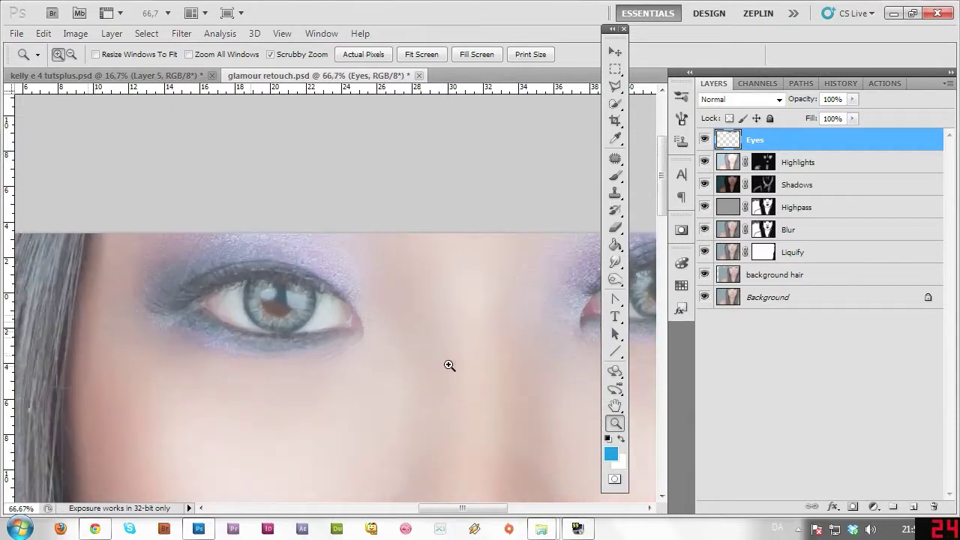
{"action": "left_click", "coordinate": [615, 280]}
{"action": "right_click", "coordinate": [616, 281]}
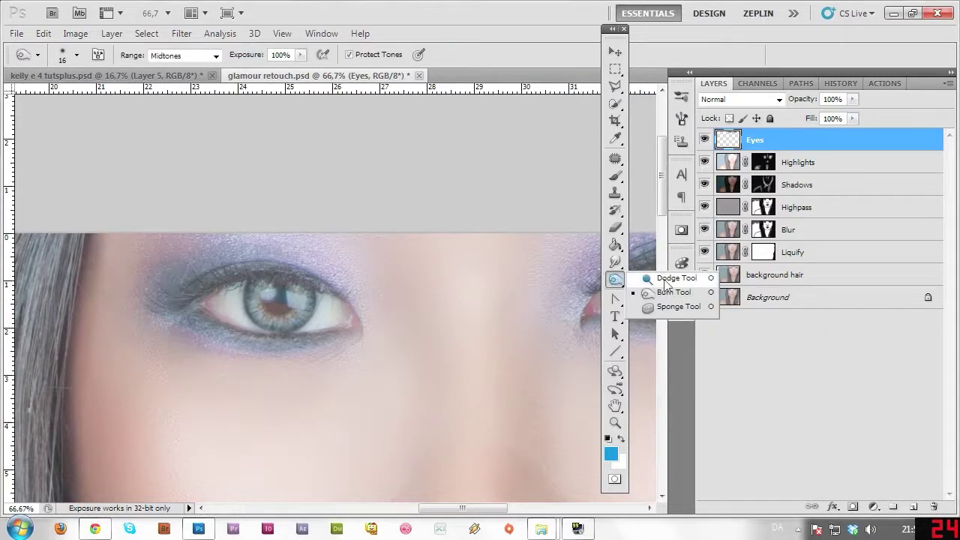
{"action": "left_click", "coordinate": [665, 280]}
{"action": "left_click", "coordinate": [76, 55]}
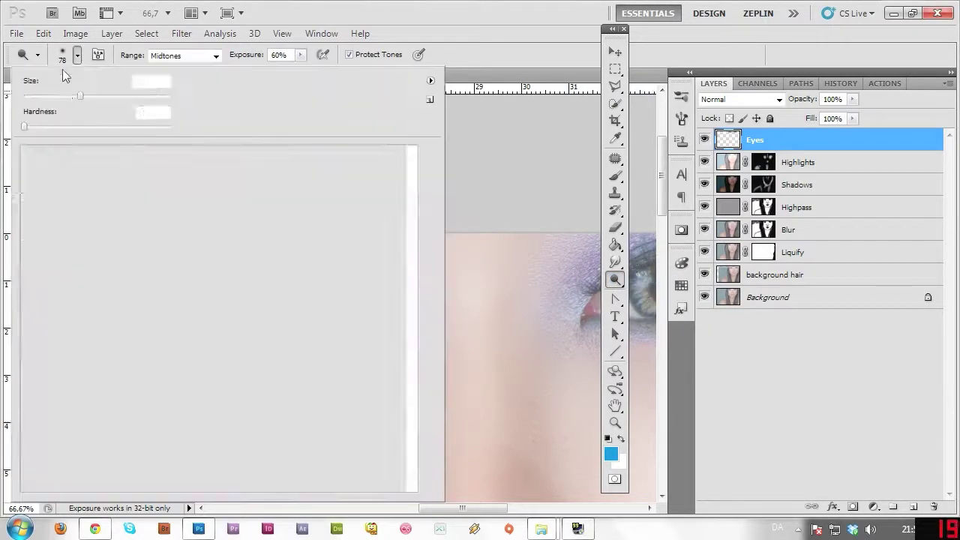
{"action": "left_click", "coordinate": [48, 96]}
{"action": "left_click", "coordinate": [485, 45]}
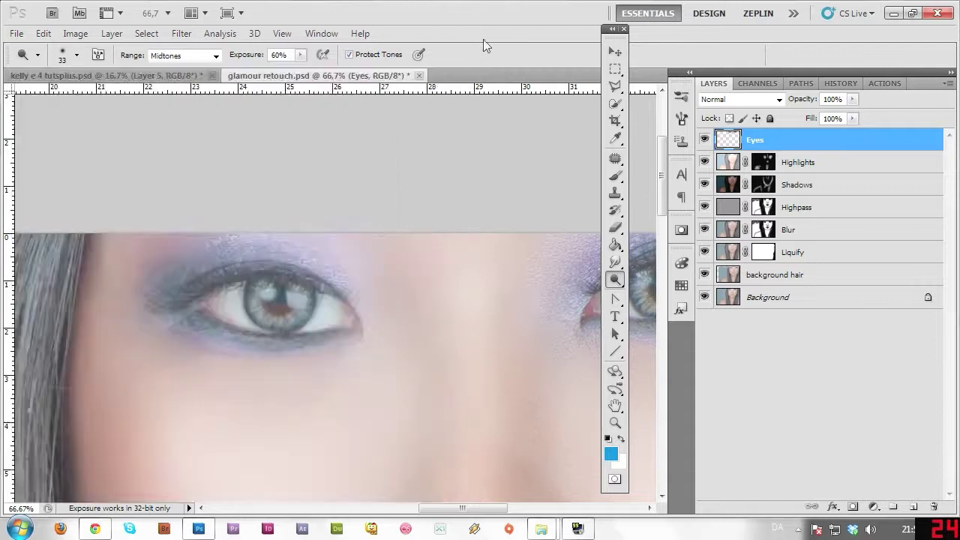
{"action": "left_click", "coordinate": [76, 55]}
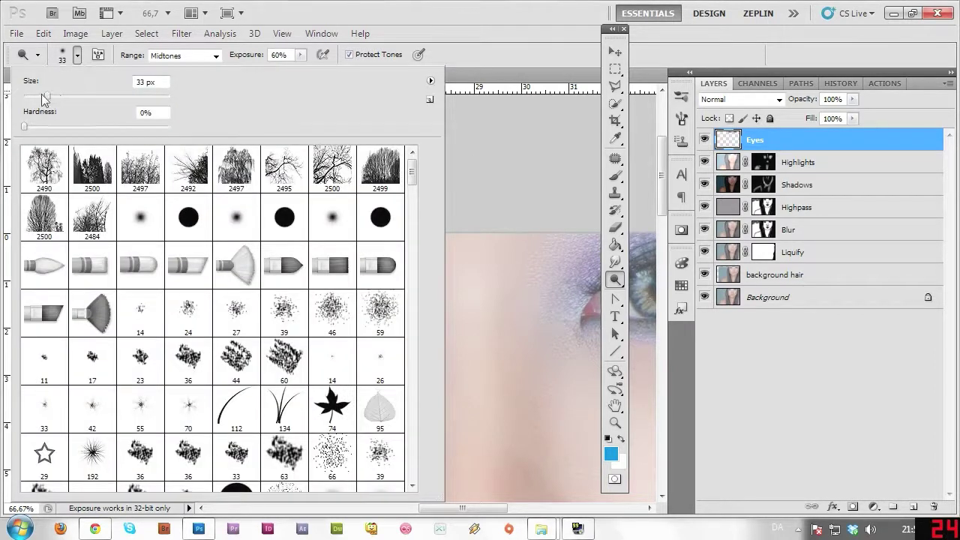
{"action": "left_click", "coordinate": [40, 96]}
{"action": "left_click", "coordinate": [514, 44]}
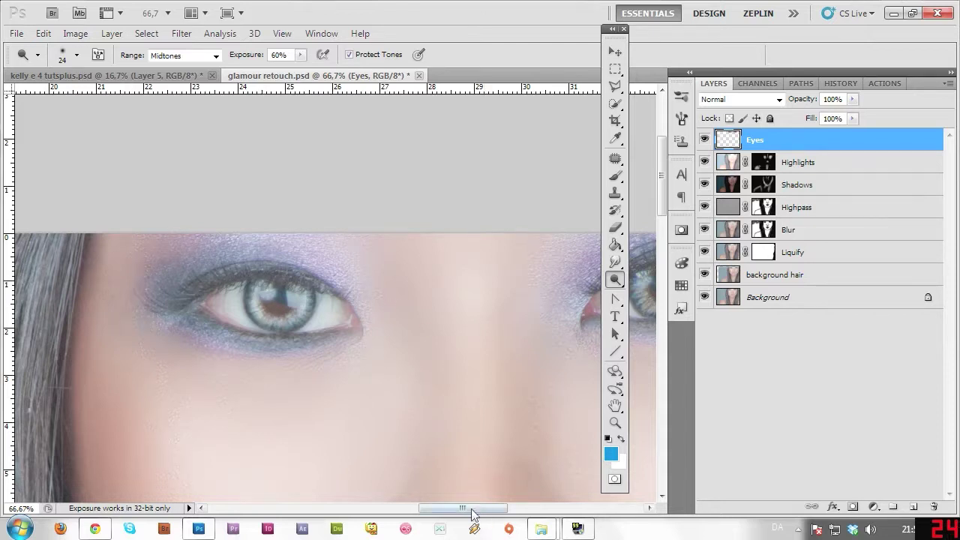
{"action": "left_click_drag", "start_coordinate": [473, 509], "coordinate": [492, 509]}
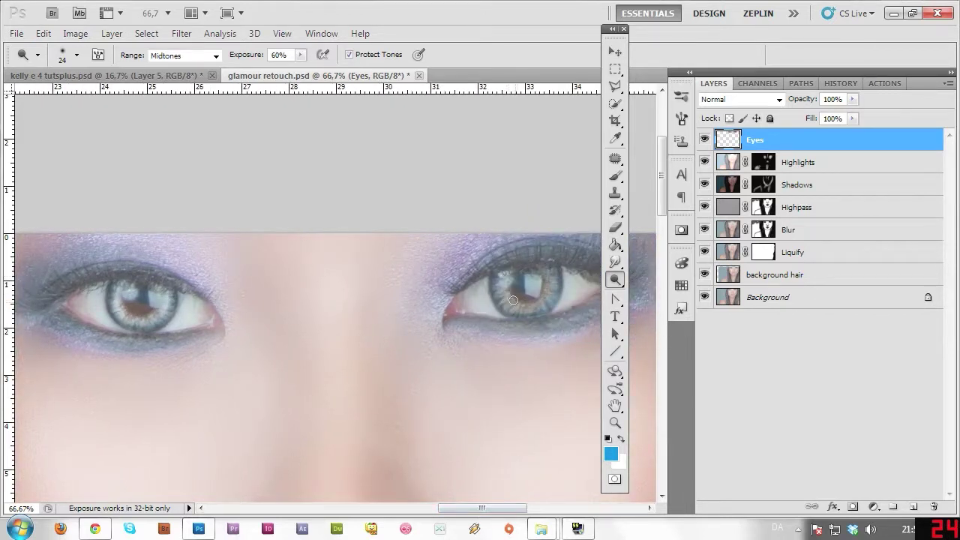
{"action": "mouse_move", "coordinate": [513, 300]}
{"action": "left_mouse_down"}
{"action": "mouse_move", "coordinate": [505, 278]}
{"action": "mouse_move", "coordinate": [527, 308]}
{"action": "mouse_move", "coordinate": [547, 266]}
{"action": "mouse_move", "coordinate": [535, 300]}
{"action": "mouse_move", "coordinate": [549, 276]}
{"action": "mouse_move", "coordinate": [547, 302]}
{"action": "mouse_move", "coordinate": [552, 272]}
{"action": "mouse_move", "coordinate": [547, 307]}
{"action": "mouse_move", "coordinate": [550, 296]}
{"action": "mouse_move", "coordinate": [508, 289]}
{"action": "mouse_move", "coordinate": [503, 275]}
{"action": "mouse_move", "coordinate": [539, 308]}
{"action": "mouse_move", "coordinate": [555, 282]}
{"action": "left_mouse_up"}
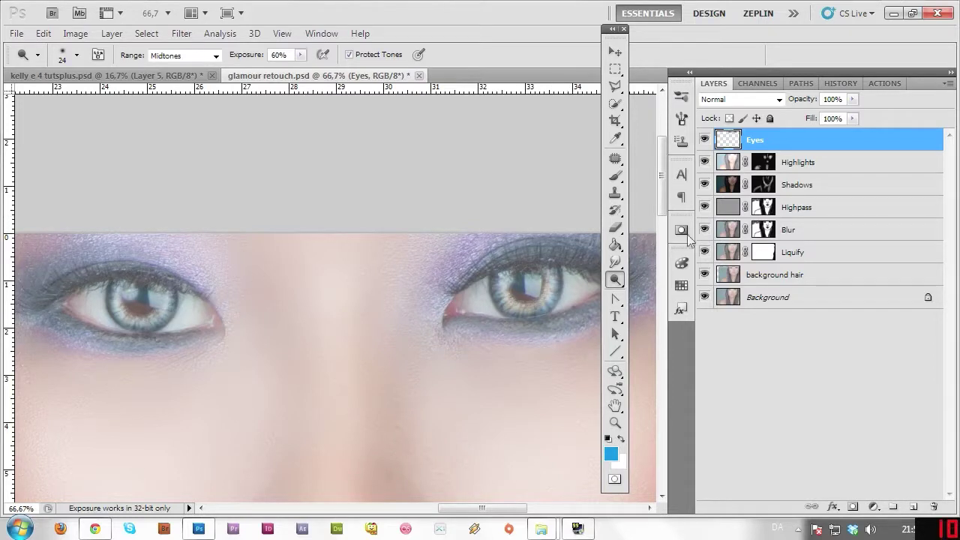
- Apply a Hue/Saturation adjustment with saturation +37 to the Eyes layer
{"action": "key", "text": "ctrl+u"}
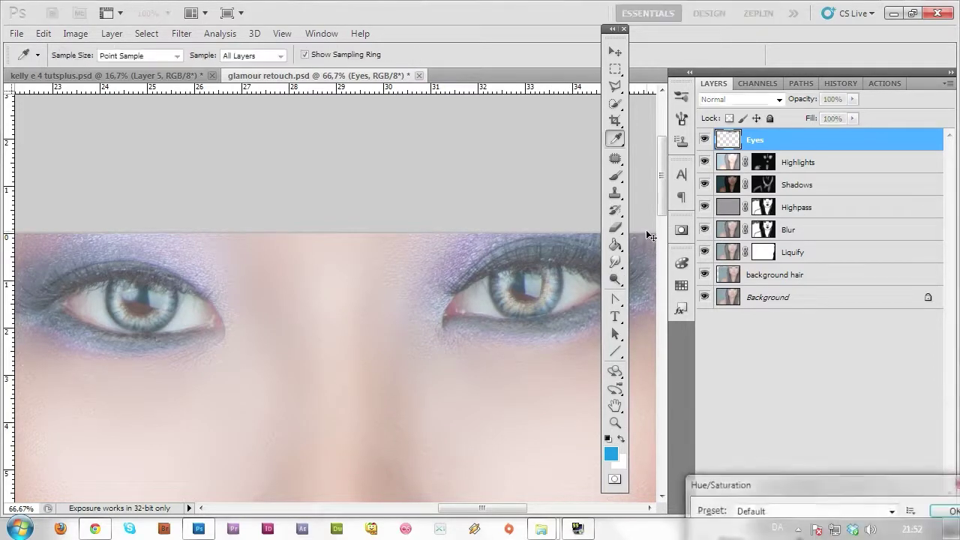
{"action": "left_click_drag", "start_coordinate": [797, 482], "coordinate": [483, 155]}
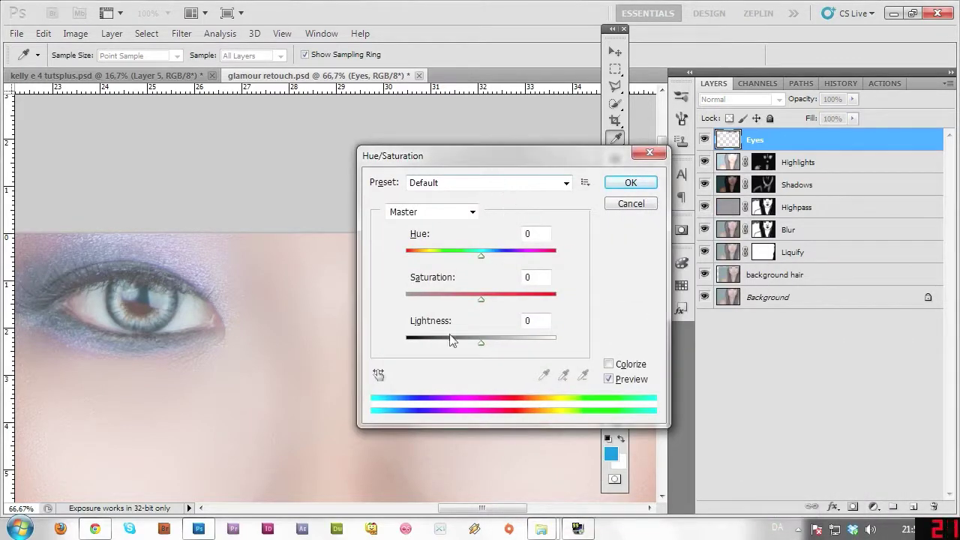
{"action": "left_click_drag", "start_coordinate": [485, 300], "coordinate": [510, 310]}
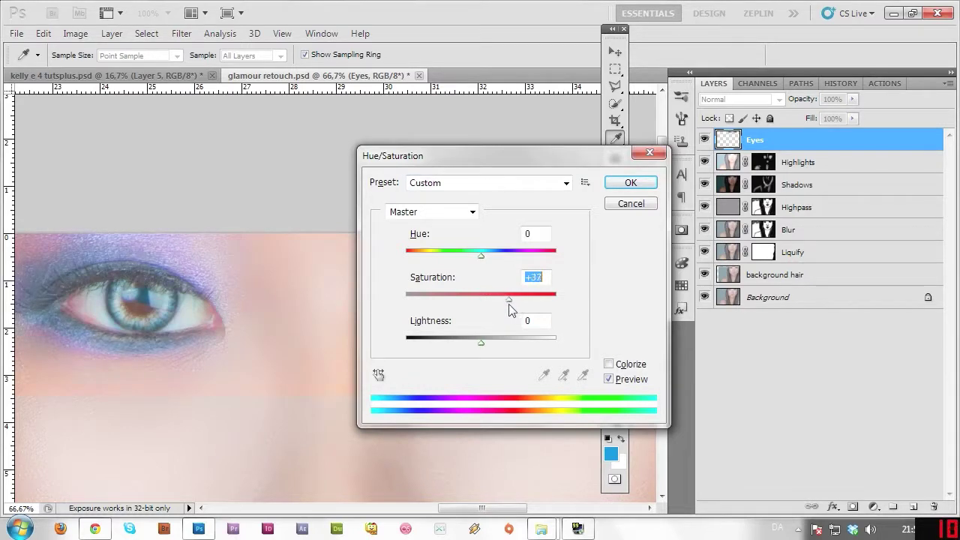
{"action": "left_click", "coordinate": [631, 182]}
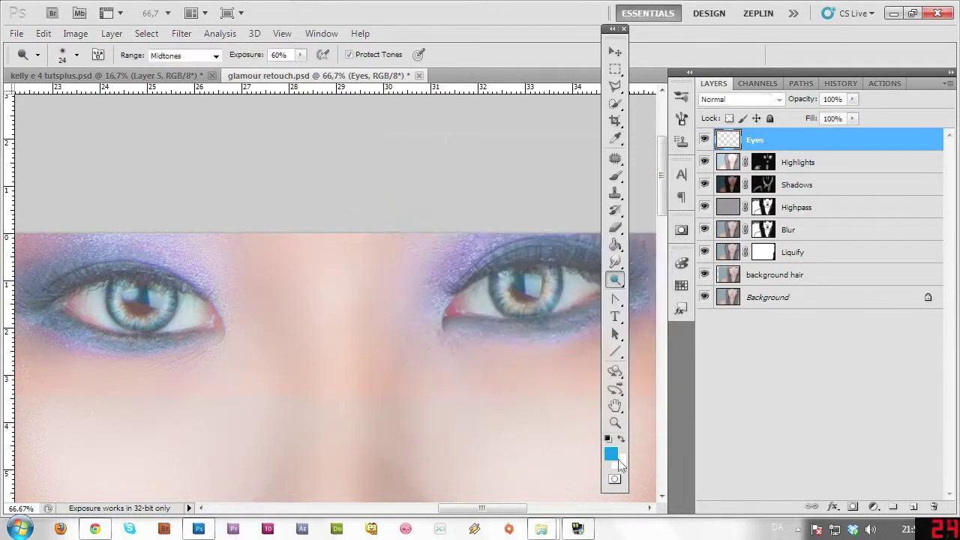
- Add a layer mask to the Eyes layer, invert it to black, and activate the Brush tool
{"action": "key", "text": "z"}
{"action": "left_click", "coordinate": [403, 364], "text": "alt"}
{"action": "left_click", "coordinate": [485, 398], "text": "alt"}
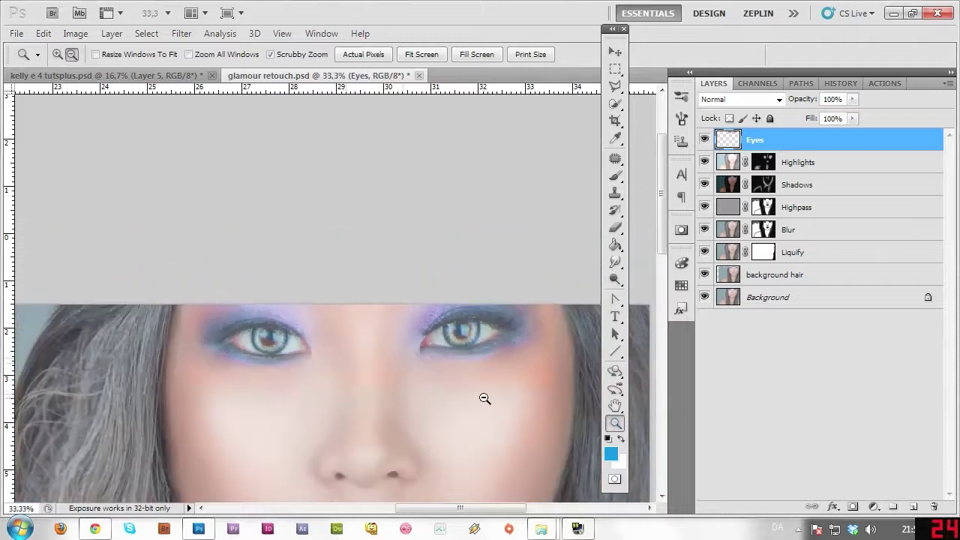
{"action": "left_click", "coordinate": [392, 401], "text": "alt"}
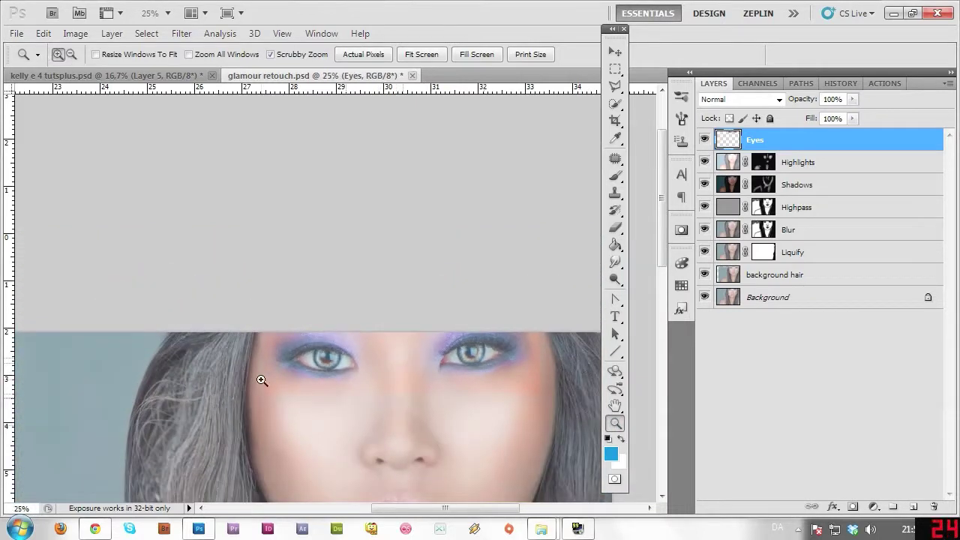
{"action": "left_click", "coordinate": [478, 392]}
{"action": "left_click", "coordinate": [853, 507]}
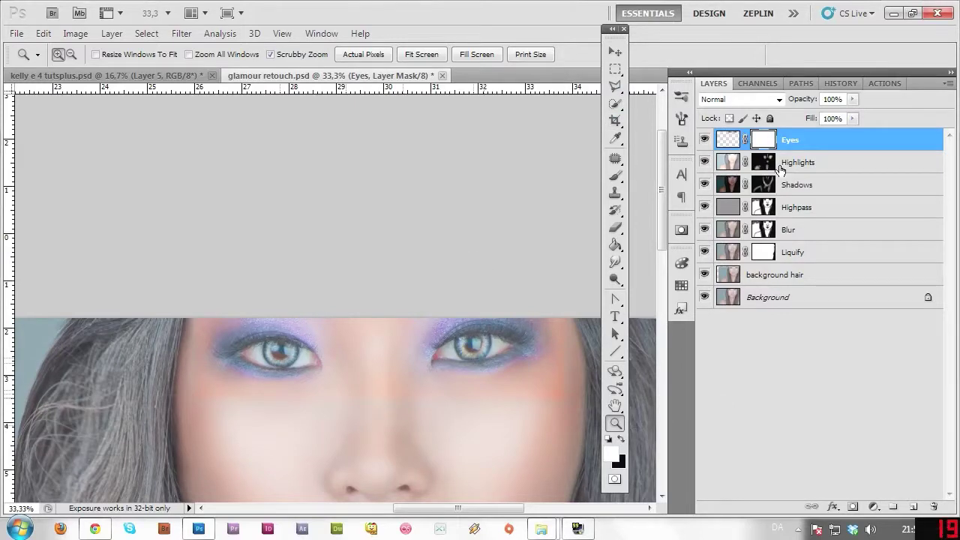
{"action": "key", "text": "ctrl+i"}
{"action": "left_click", "coordinate": [615, 175]}
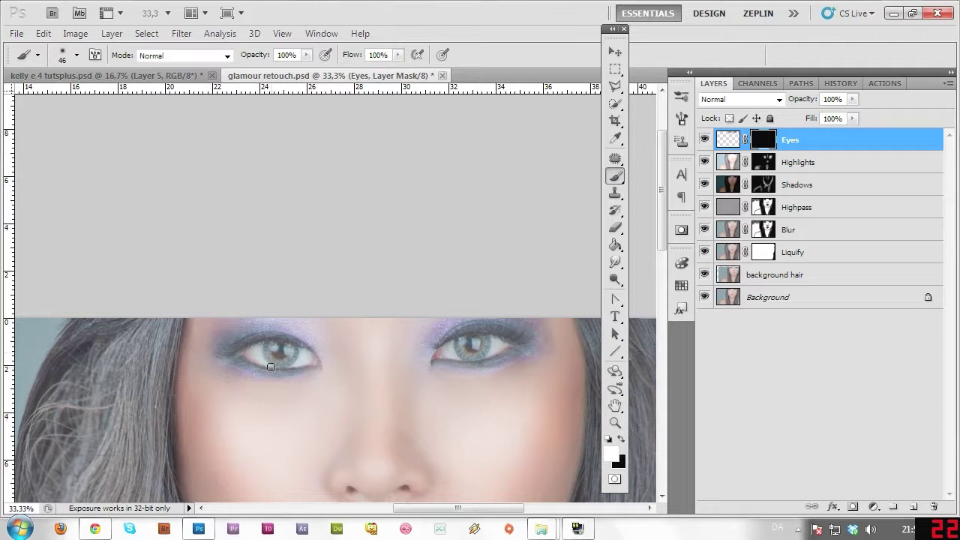
- Paint white on the Eyes layer mask over both irises with the 46 px brush at 100% opacity
{"action": "left_click_drag", "start_coordinate": [269, 343], "coordinate": [291, 348]}
{"action": "mouse_move", "coordinate": [473, 356]}
{"action": "left_mouse_down"}
{"action": "mouse_move", "coordinate": [487, 338]}
{"action": "mouse_move", "coordinate": [464, 347]}
{"action": "left_mouse_up"}
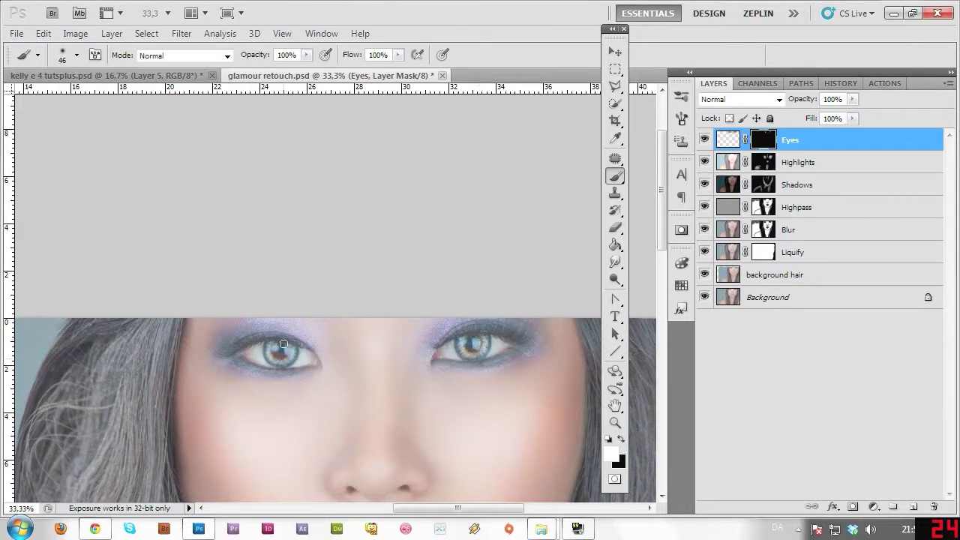
{"action": "left_click", "coordinate": [615, 423]}
{"action": "left_click", "coordinate": [459, 351], "text": "alt"}
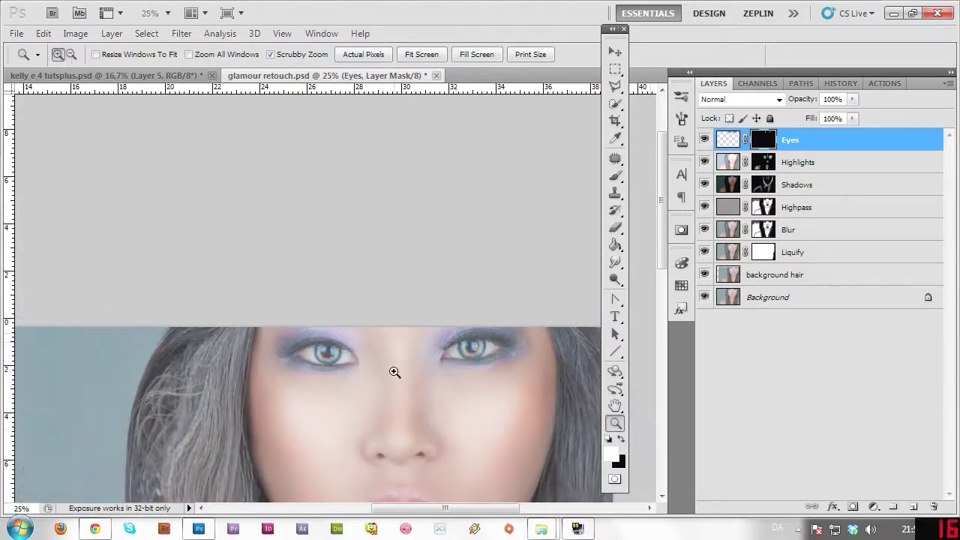
- Examine the enhanced eyes close up and in the whole portrait
{"action": "left_click", "coordinate": [385, 370]}
{"action": "left_click", "coordinate": [362, 388]}
{"action": "left_click", "coordinate": [368, 364]}
{"action": "left_click", "coordinate": [216, 319]}
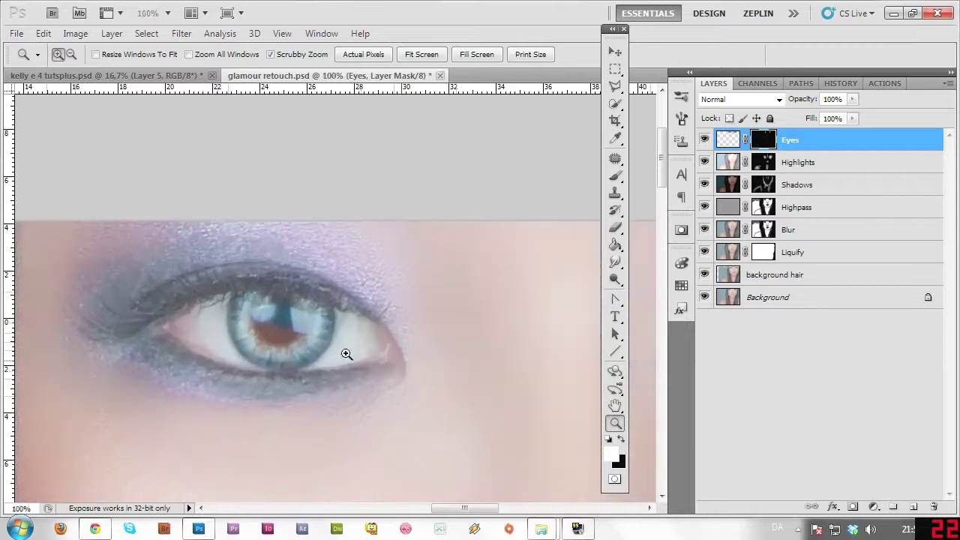
{"action": "left_click", "coordinate": [345, 354]}
{"action": "left_click", "coordinate": [497, 335], "text": "alt"}
{"action": "left_click", "coordinate": [437, 407], "text": "alt"}
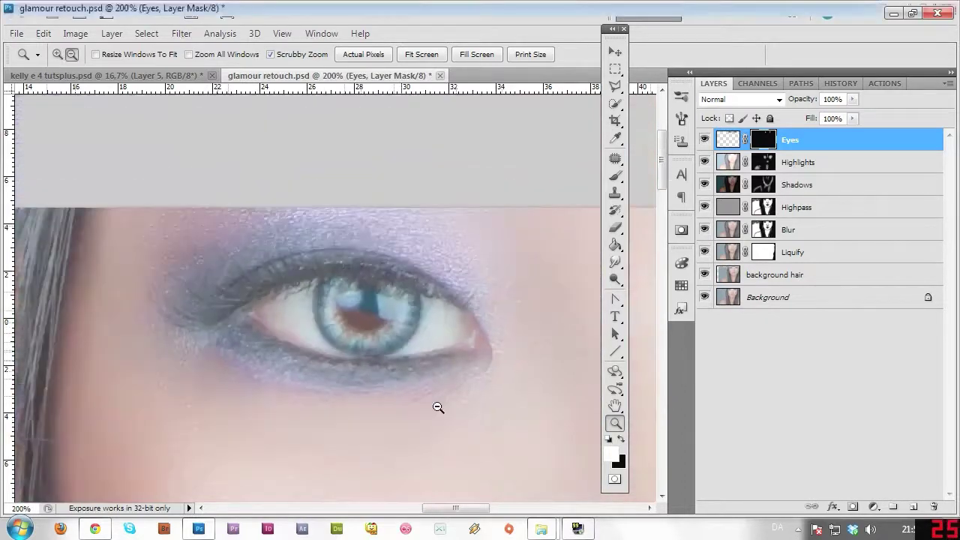
{"action": "left_click", "coordinate": [495, 378], "text": "alt"}
{"action": "left_click", "coordinate": [495, 378], "text": "alt"}
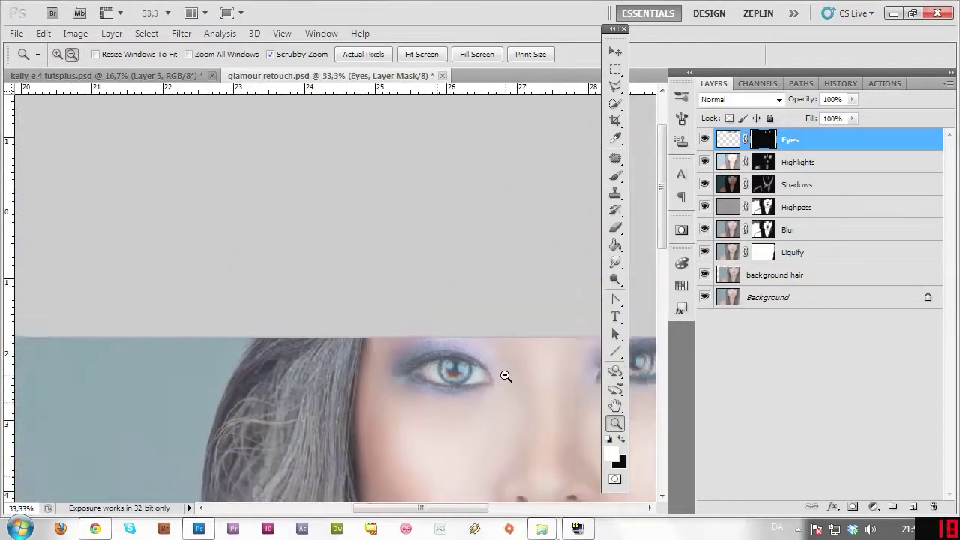
{"action": "left_click", "coordinate": [536, 407], "text": "alt"}
{"action": "left_click", "coordinate": [487, 337], "text": "alt"}
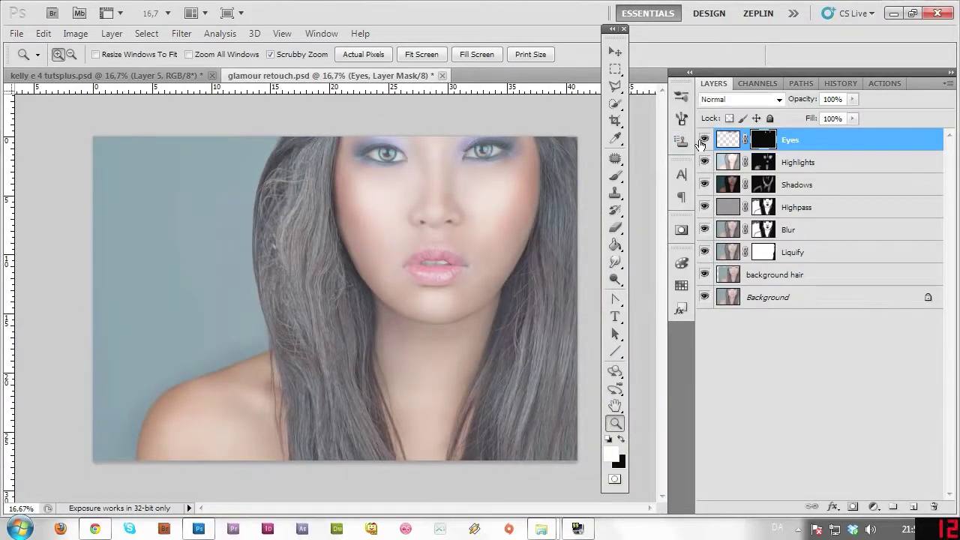
- Select a small oval patch of brown in the left eye's pupil with the Lasso tool at 0 px feather
{"action": "left_click", "coordinate": [435, 146]}
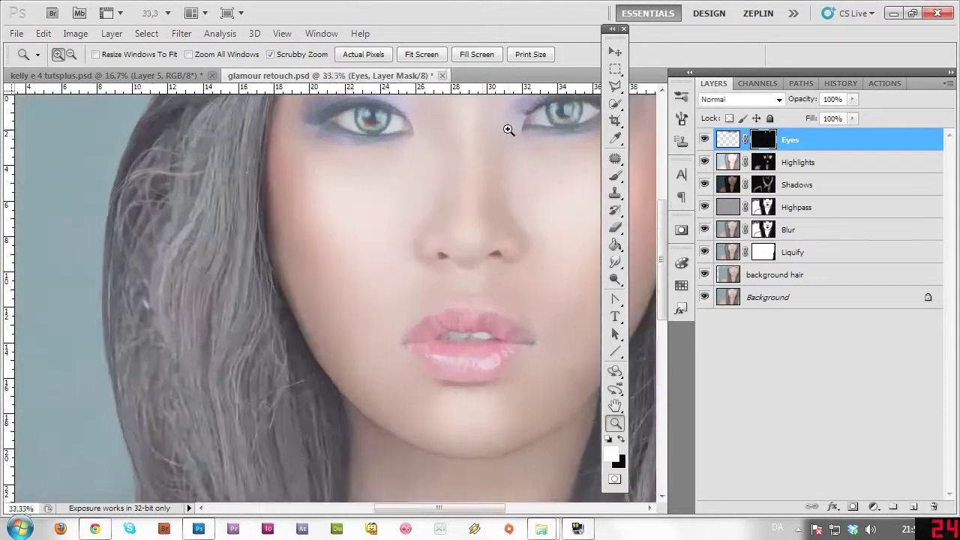
{"action": "left_click", "coordinate": [508, 129]}
{"action": "scroll", "coordinate": [515, 225], "scroll_direction": "up", "scroll_amount": 3}
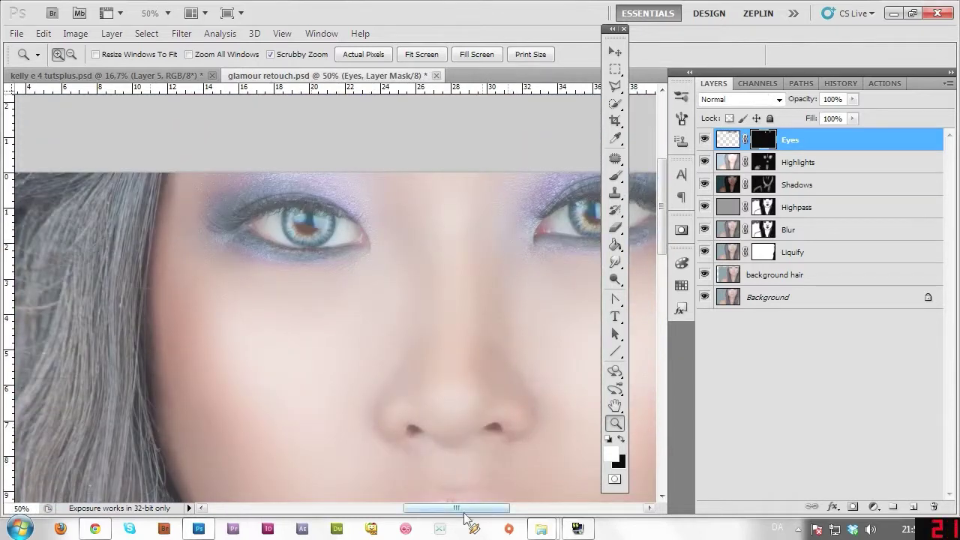
{"action": "left_click_drag", "start_coordinate": [464, 510], "coordinate": [485, 510]}
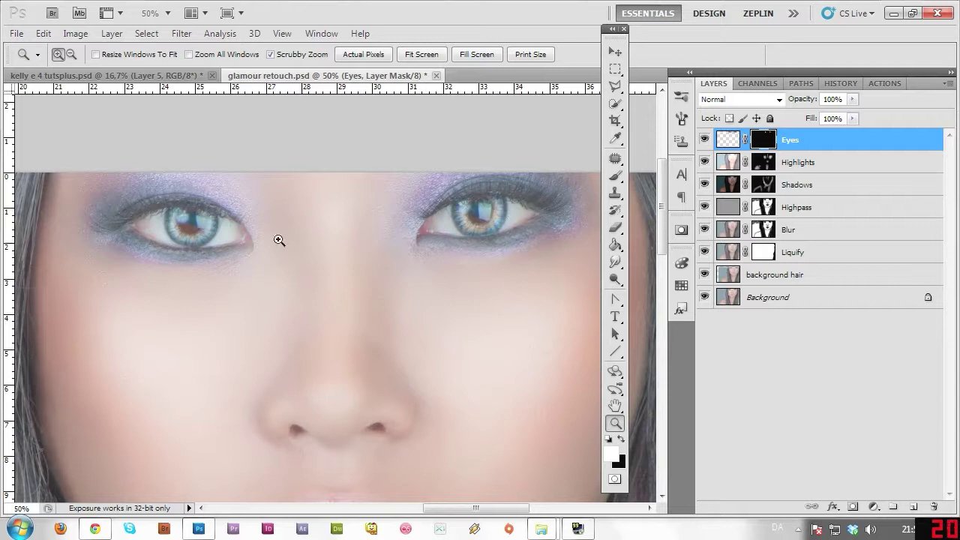
{"action": "left_click", "coordinate": [128, 227]}
{"action": "left_click", "coordinate": [128, 229]}
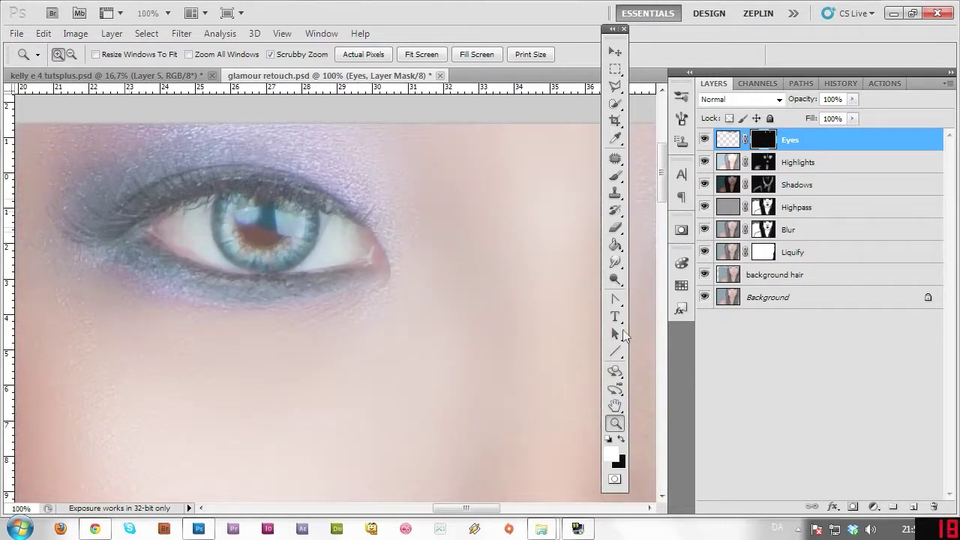
{"action": "left_click", "coordinate": [616, 71]}
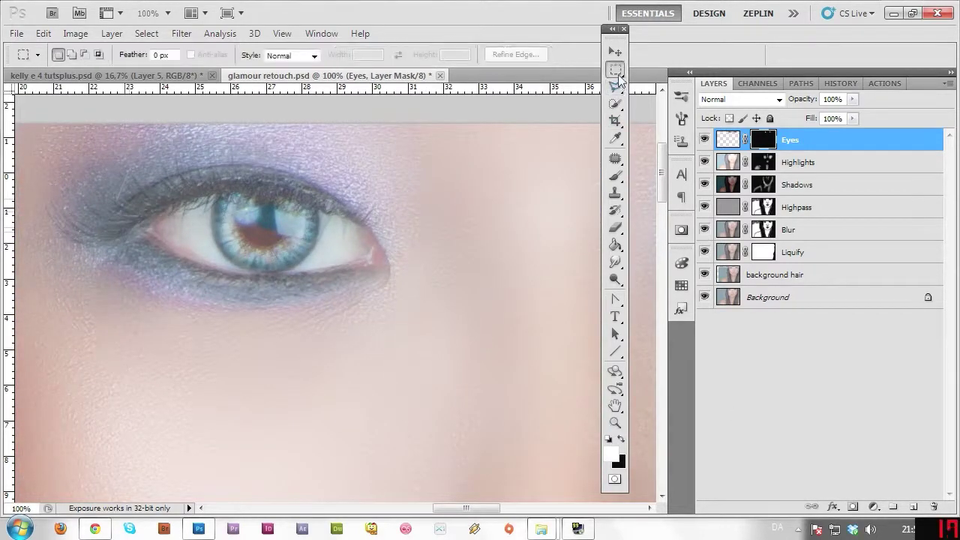
{"action": "left_click_drag", "start_coordinate": [617, 84], "coordinate": [619, 135]}
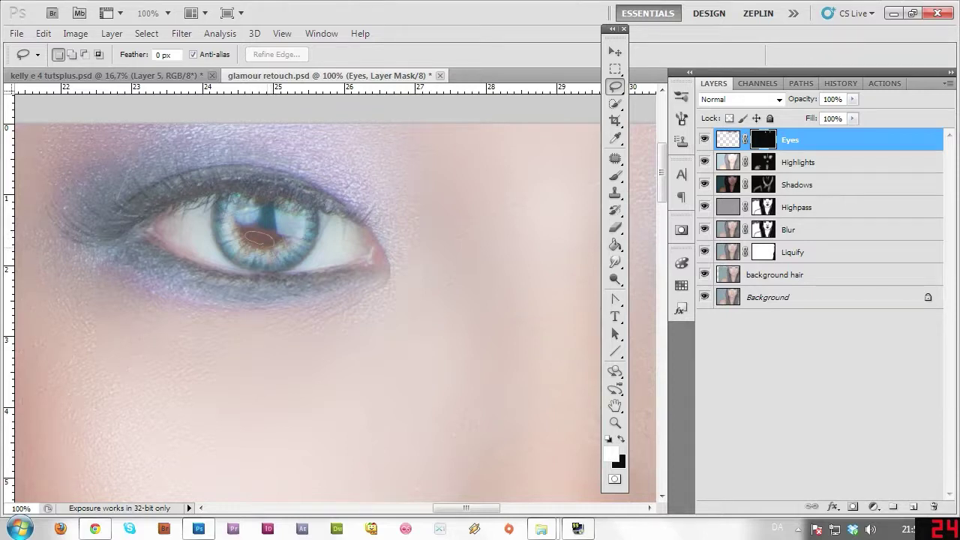
{"action": "left_click_drag", "start_coordinate": [258, 240], "coordinate": [259, 242]}
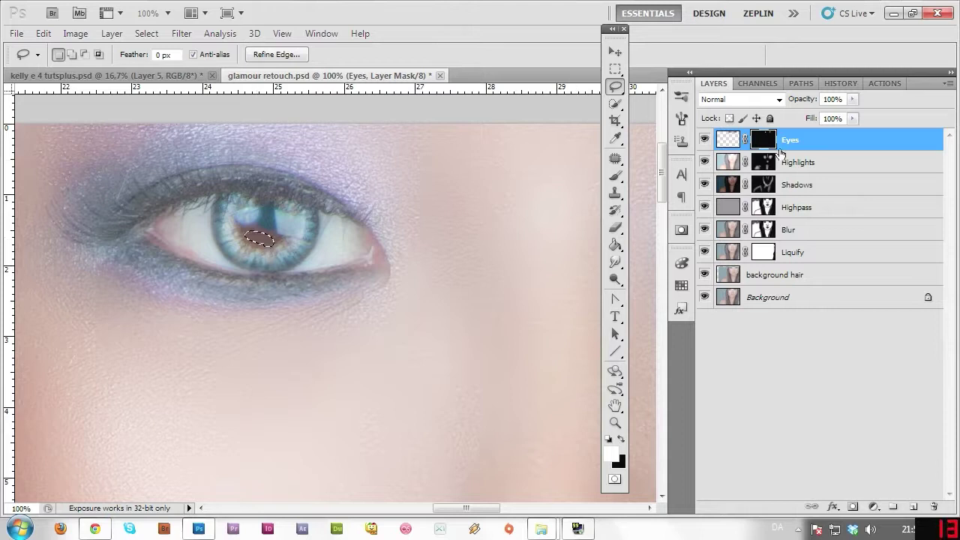
- Copy the selected brown patch from the Eyes layer to a new layer and move it to the top of the pupil
{"action": "left_click", "coordinate": [721, 142]}
{"action": "key", "text": "ctrl+shift+alt+n"}
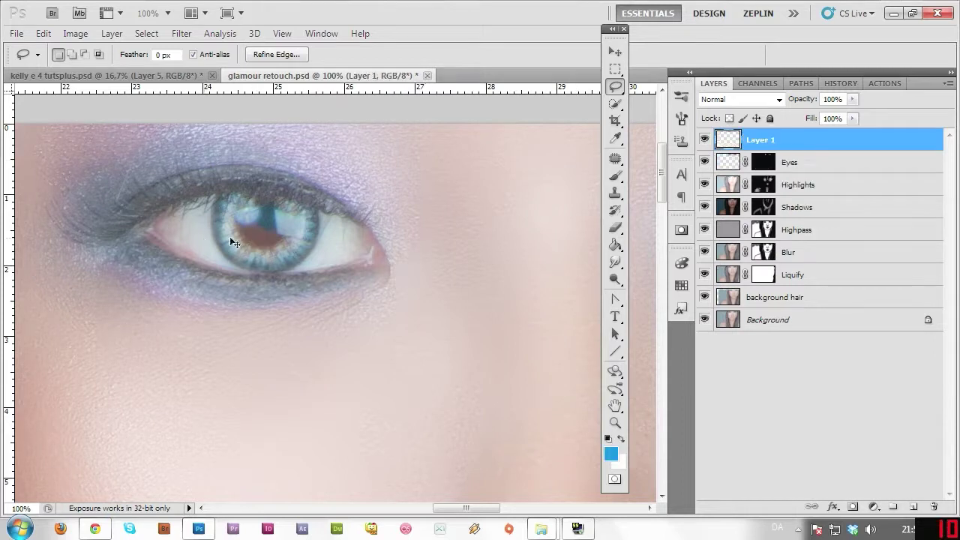
{"action": "key", "text": "ctrl+d"}
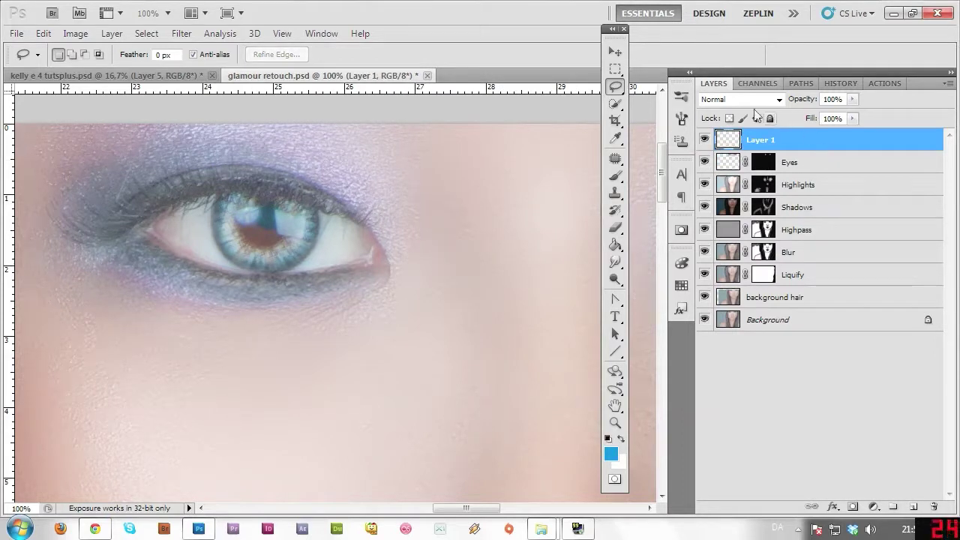
{"action": "left_click", "coordinate": [615, 52]}
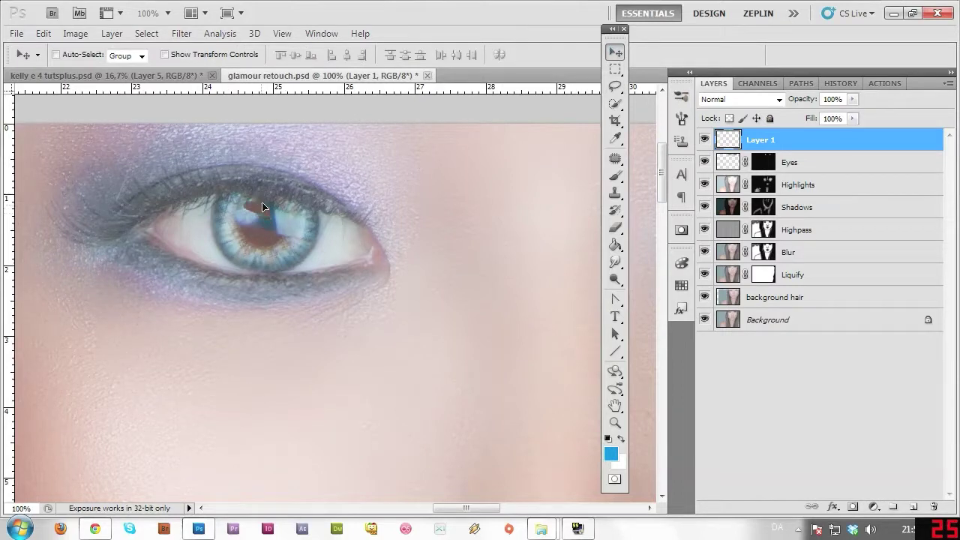
- Cover the reflections in the upper pupil with three more copies of the brown patch and merge the copies into Layer 1
{"action": "key", "text": "ctrl+shift+alt+n"}
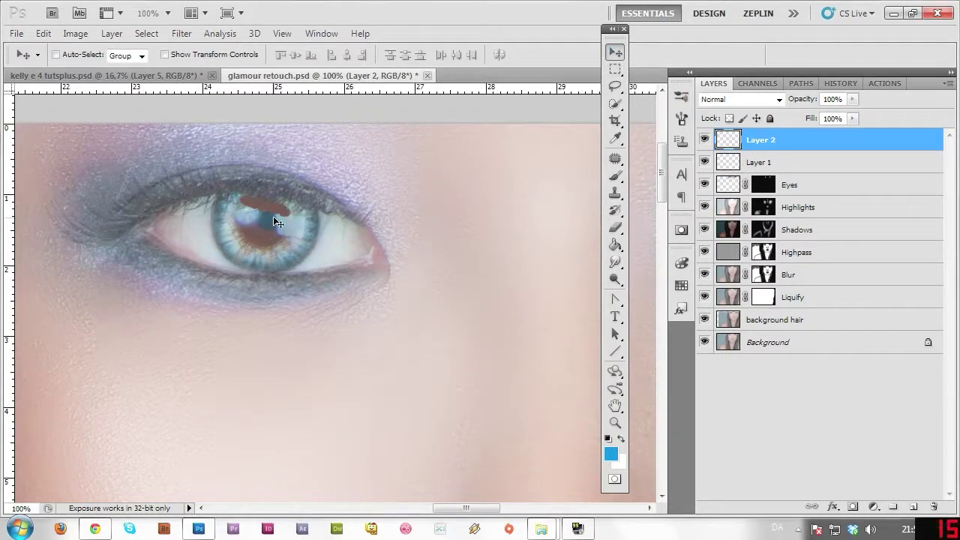
{"action": "key", "text": "ctrl+shift+alt+n"}
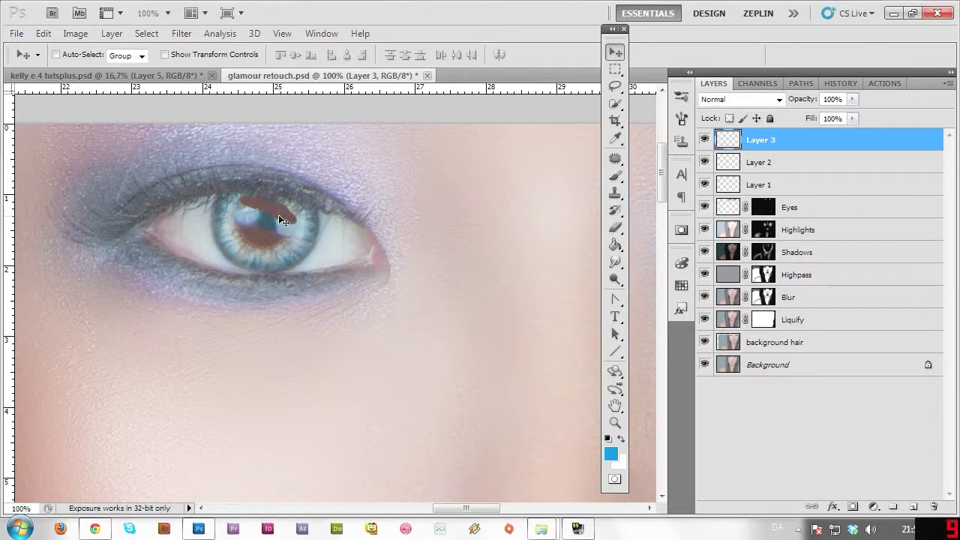
{"action": "key", "text": "ctrl+v"}
{"action": "left_click_drag", "start_coordinate": [317, 274], "coordinate": [252, 207]}
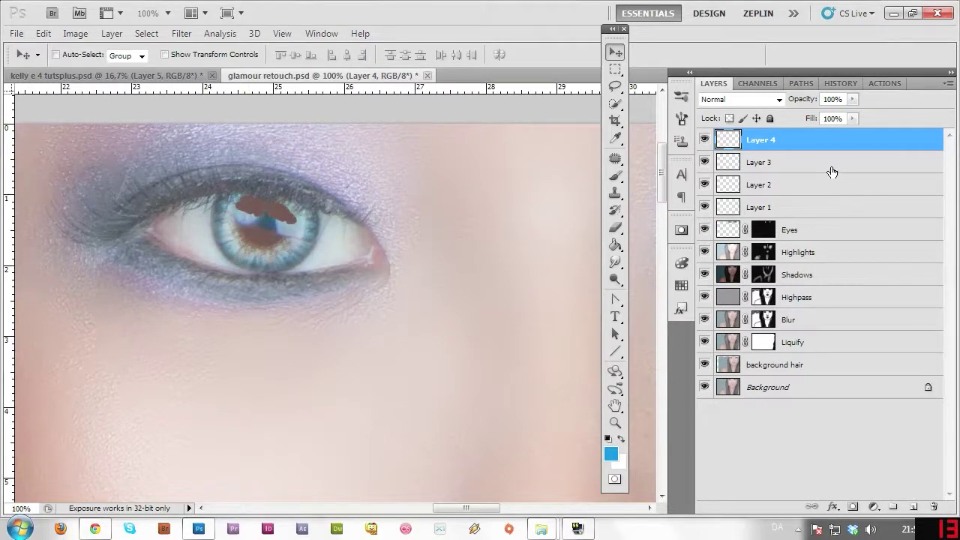
{"action": "key", "text": "Delete"}
{"action": "key", "text": "Delete"}
{"action": "key", "text": "Delete"}
- Duplicate Layer 1 twice to fill the rest of the left eye's pupil with brown, merging each copy down
{"action": "left_click_drag", "start_coordinate": [813, 149], "coordinate": [913, 507]}
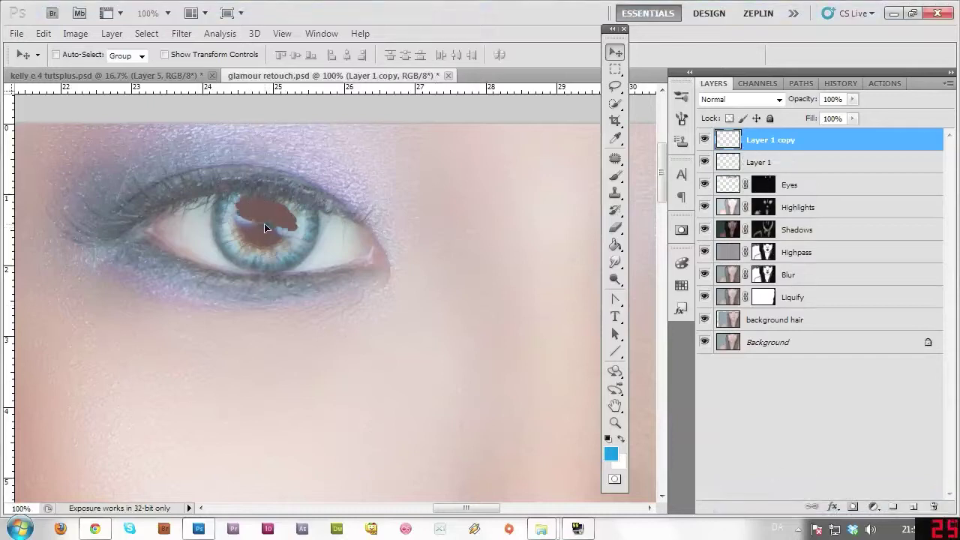
{"action": "left_click_drag", "start_coordinate": [264, 227], "coordinate": [262, 232]}
{"action": "key", "text": "Delete"}
{"action": "left_click_drag", "start_coordinate": [825, 141], "coordinate": [916, 507]}
{"action": "left_click_drag", "start_coordinate": [269, 226], "coordinate": [283, 240]}
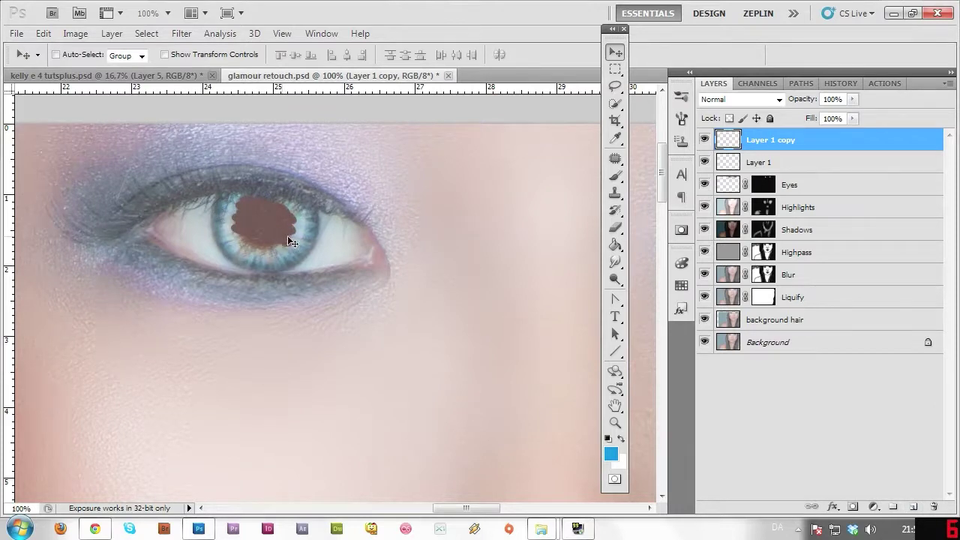
{"action": "key", "text": "Delete"}
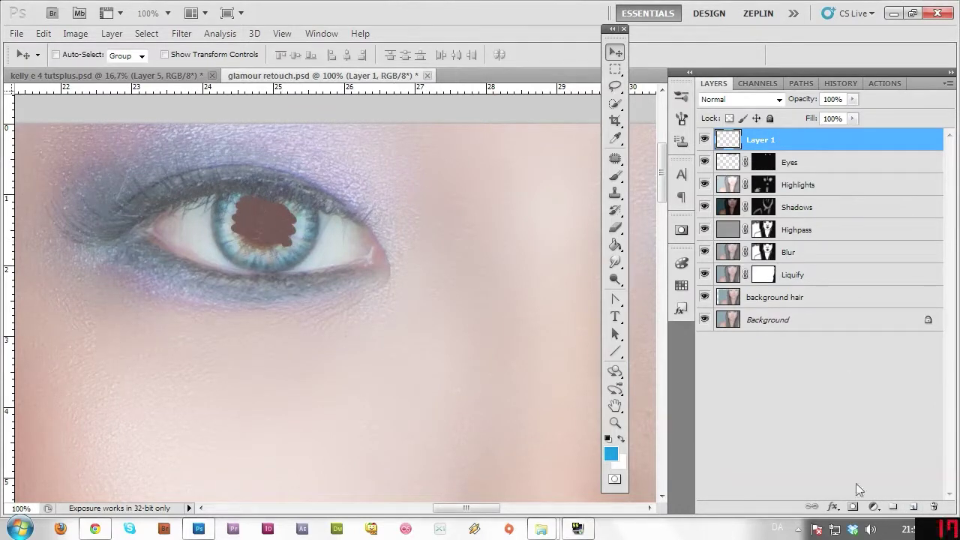
- Add a layer mask to Layer 1 and round off the brown pupil's edges with a soft 15 px brush, alternating black and white
{"action": "left_click", "coordinate": [853, 508]}
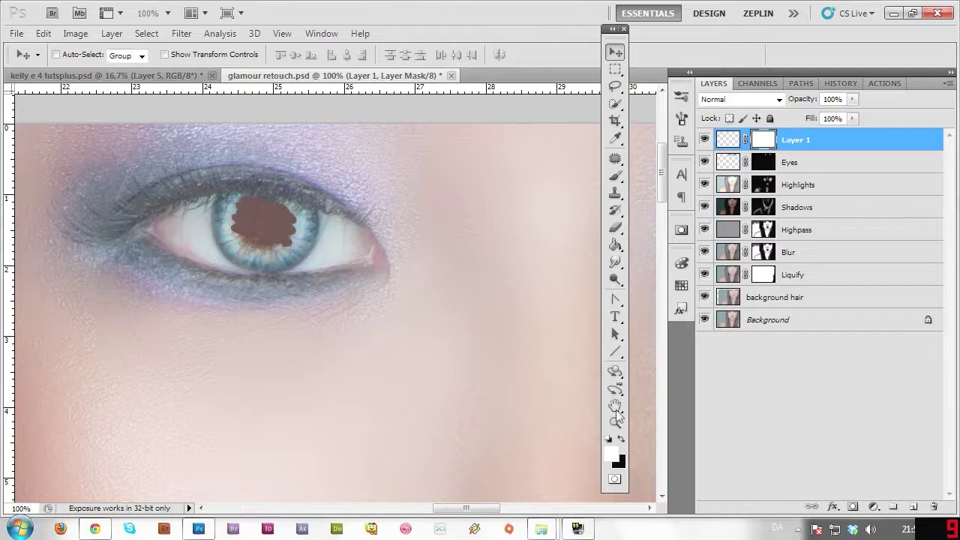
{"action": "left_click", "coordinate": [615, 175]}
{"action": "left_click", "coordinate": [621, 439]}
{"action": "left_click", "coordinate": [77, 55]}
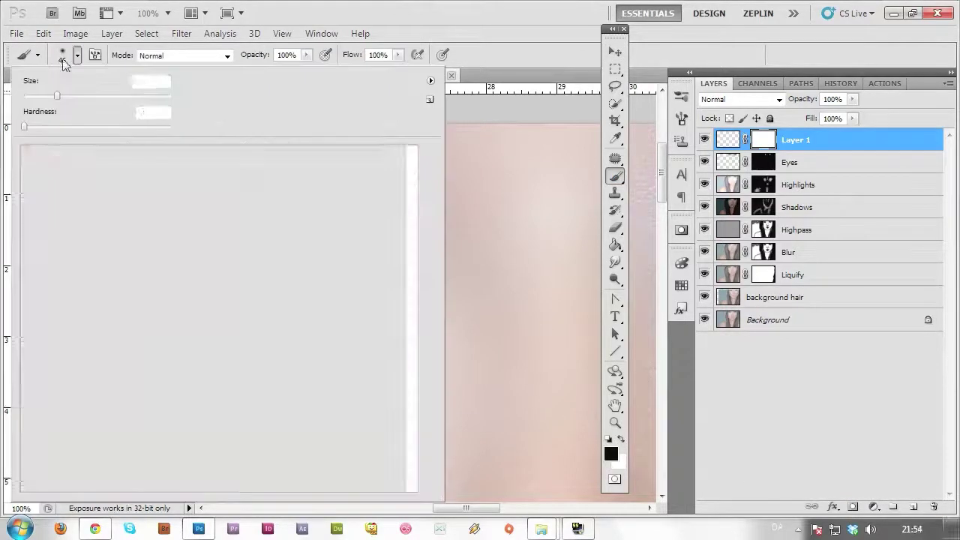
{"action": "left_click_drag", "start_coordinate": [45, 96], "coordinate": [39, 96]}
{"action": "left_click", "coordinate": [520, 57]}
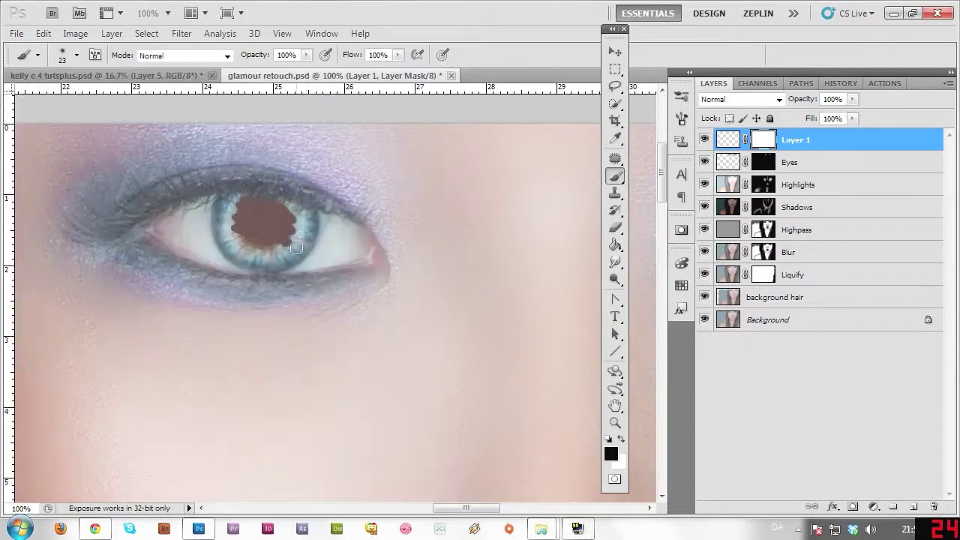
{"action": "left_click", "coordinate": [63, 58]}
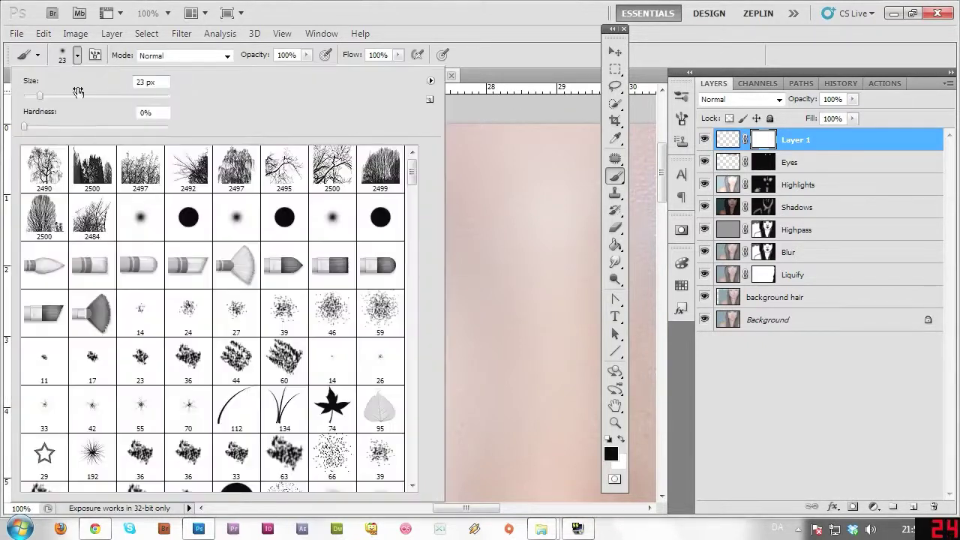
{"action": "left_click_drag", "start_coordinate": [39, 96], "coordinate": [35, 96]}
{"action": "left_click", "coordinate": [453, 96]}
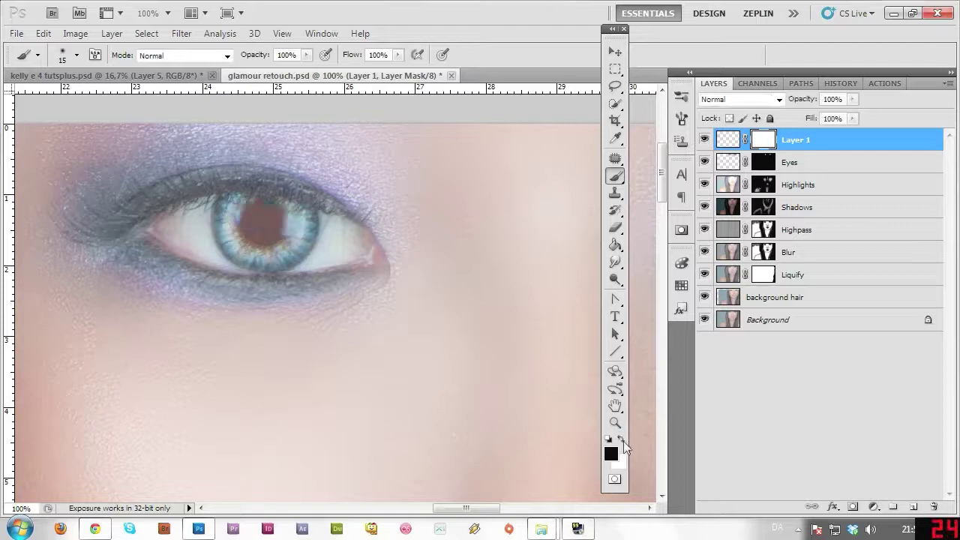
{"action": "key", "text": "x"}
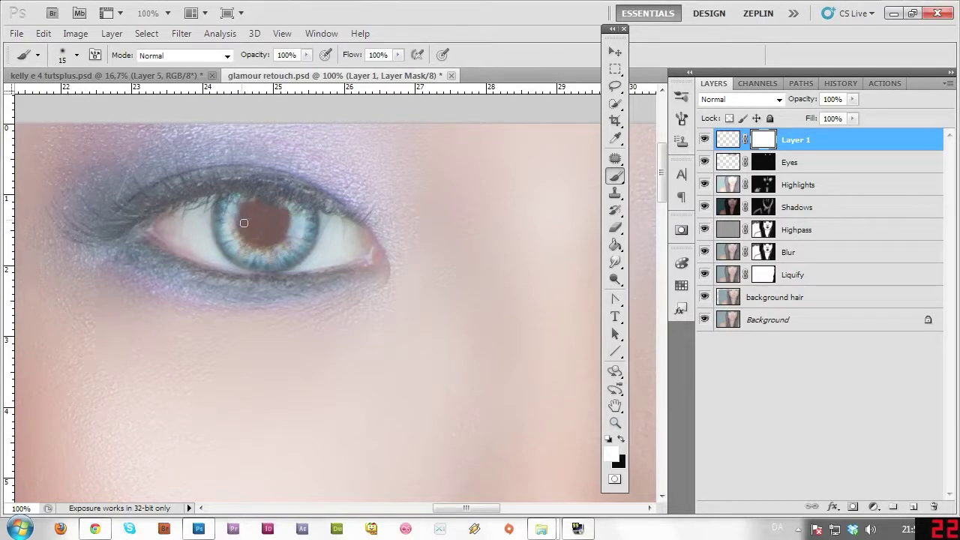
{"action": "key", "text": "x"}
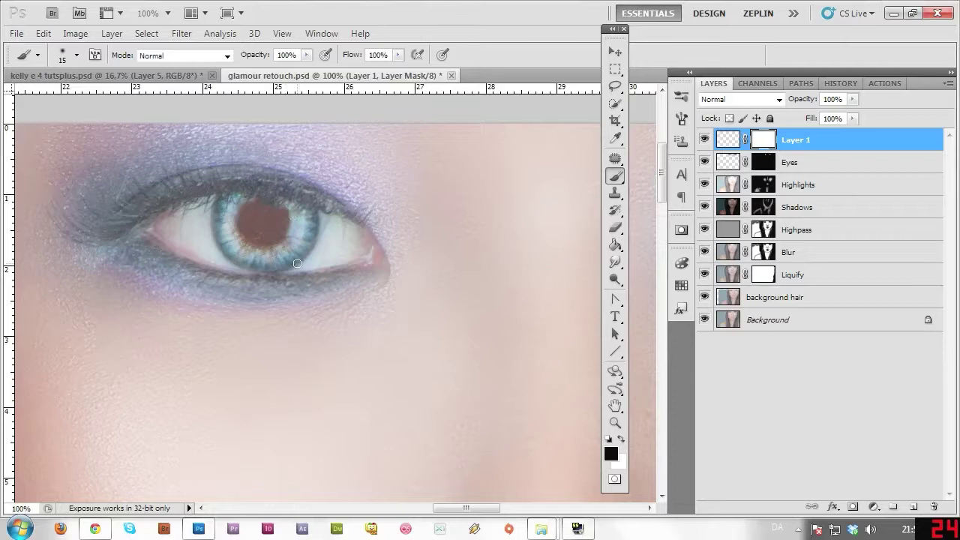
- Set Layer 1's opacity to 69% and view both eyes at 50% zoom
{"action": "left_click", "coordinate": [852, 99]}
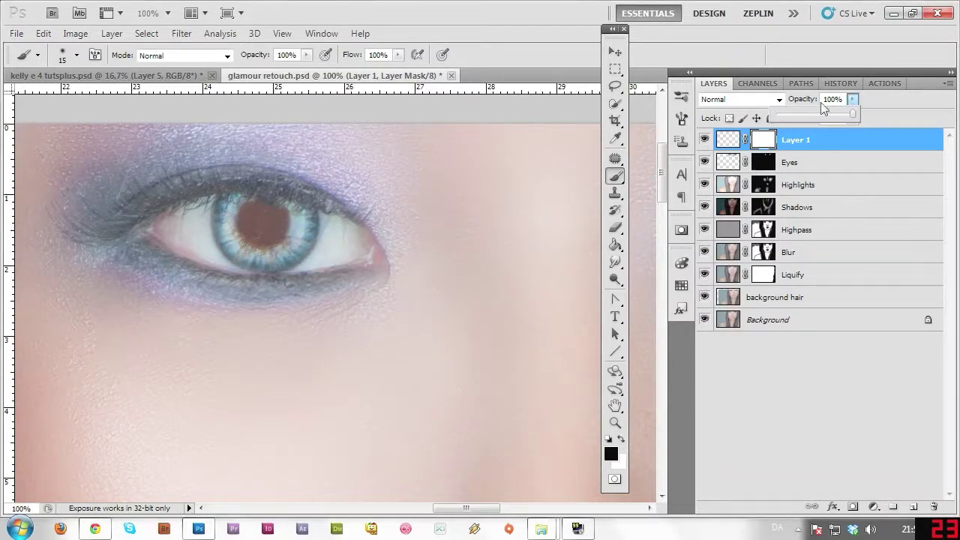
{"action": "left_click_drag", "start_coordinate": [820, 112], "coordinate": [822, 113]}
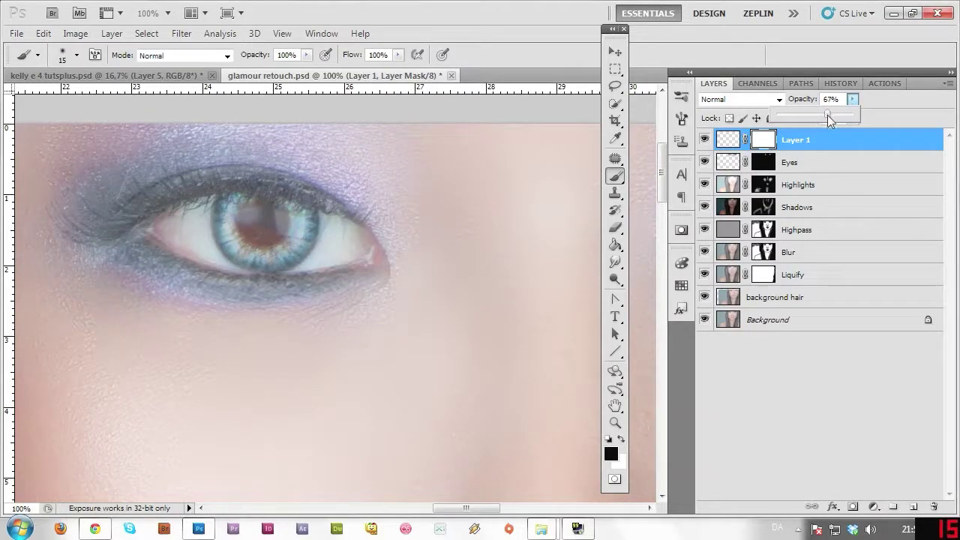
{"action": "left_click", "coordinate": [615, 423]}
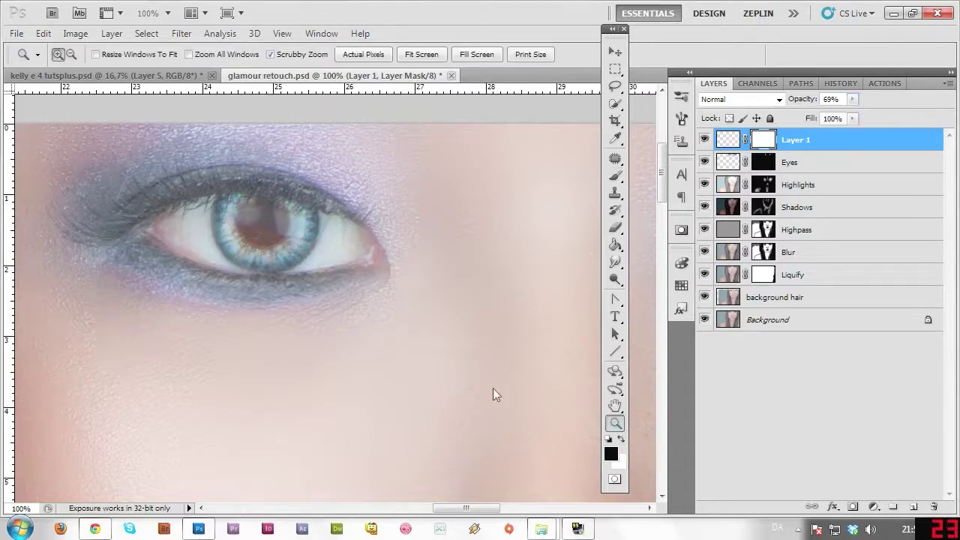
{"action": "left_click", "coordinate": [428, 334], "text": "alt"}
{"action": "left_click", "coordinate": [520, 262], "text": "alt"}
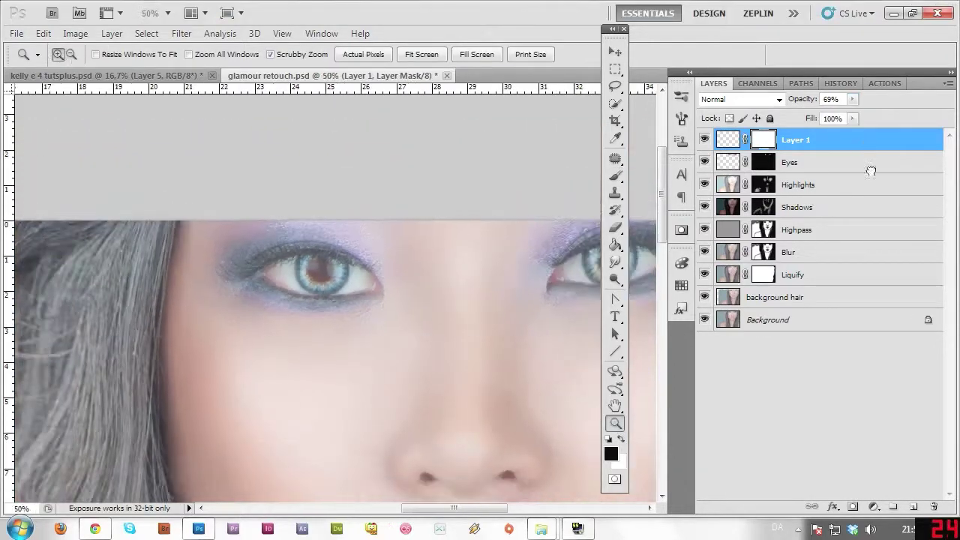
- Duplicate Layer 1 together with its mask and undo the duplication
{"action": "left_click_drag", "start_coordinate": [866, 141], "coordinate": [914, 507]}
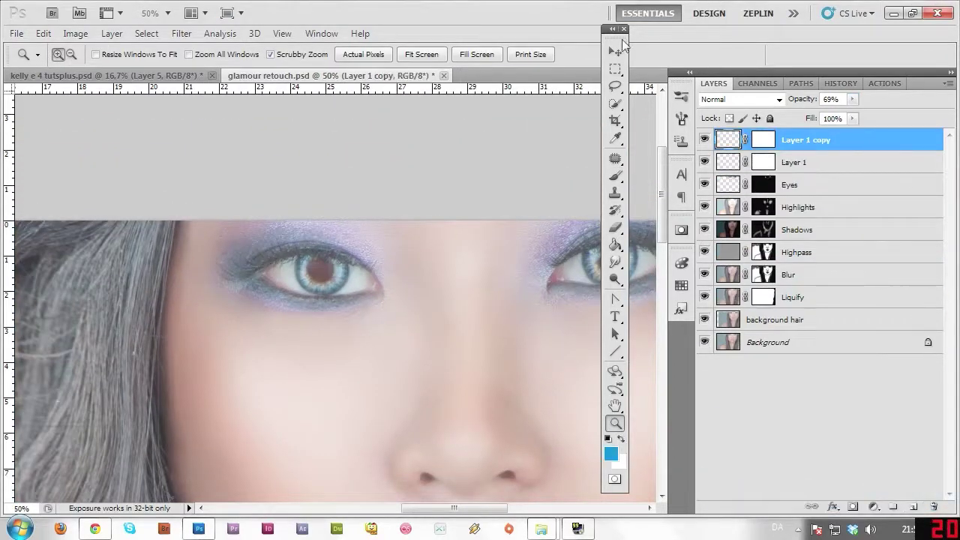
{"action": "key", "text": "ctrl+z"}
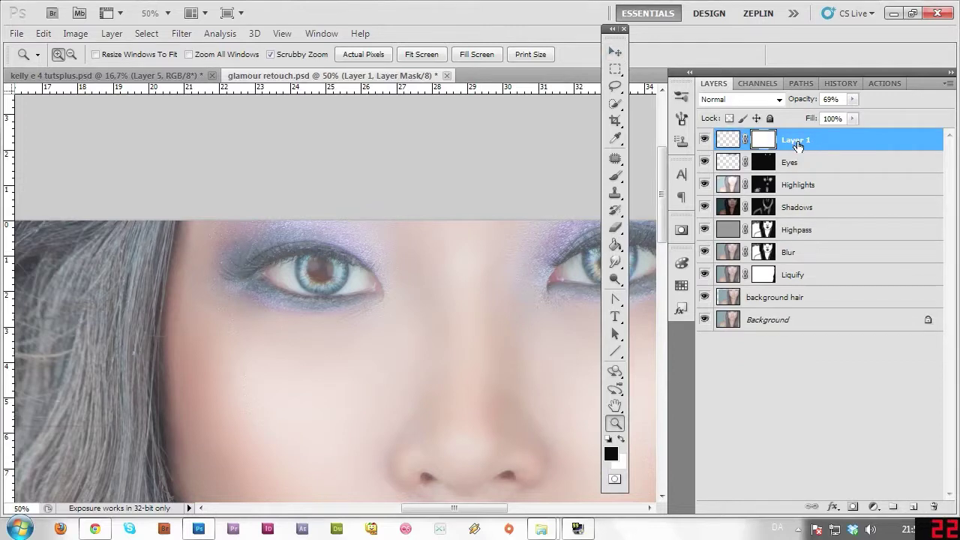
- Rename Layer 1 as "Eye Background 1"
{"action": "double_click", "coordinate": [796, 141]}
{"action": "type", "text": "Eye"}
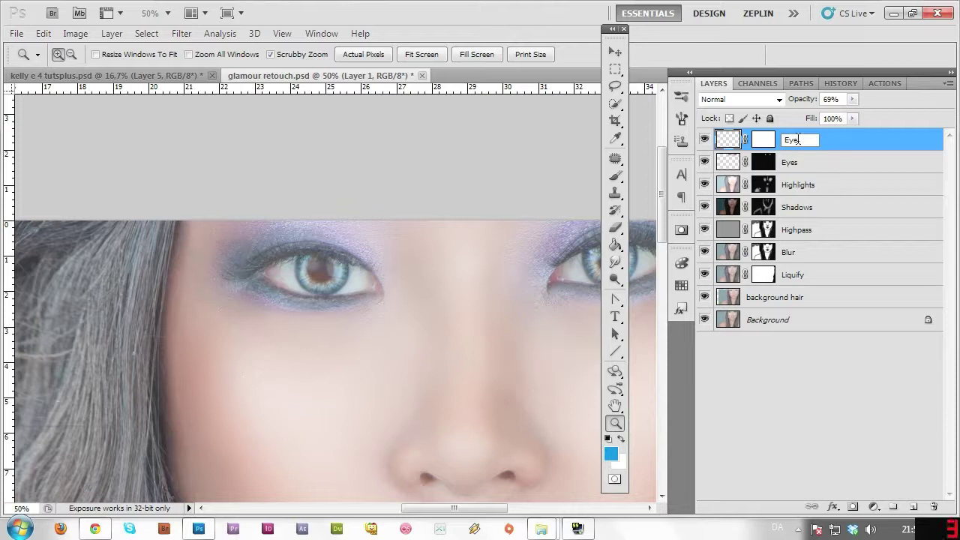
{"action": "type", "text": " Background 1"}
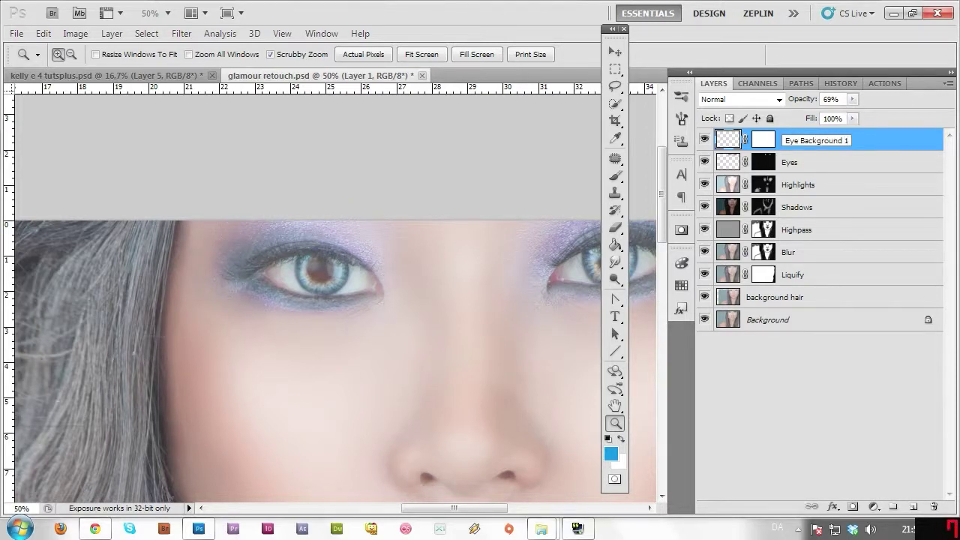
- Duplicate the Eye Background 1 layer and name the copy "Eye Background 2"
{"action": "left_click_drag", "start_coordinate": [894, 142], "coordinate": [916, 510]}
{"action": "double_click", "coordinate": [843, 141]}
{"action": "left_click", "coordinate": [845, 139]}
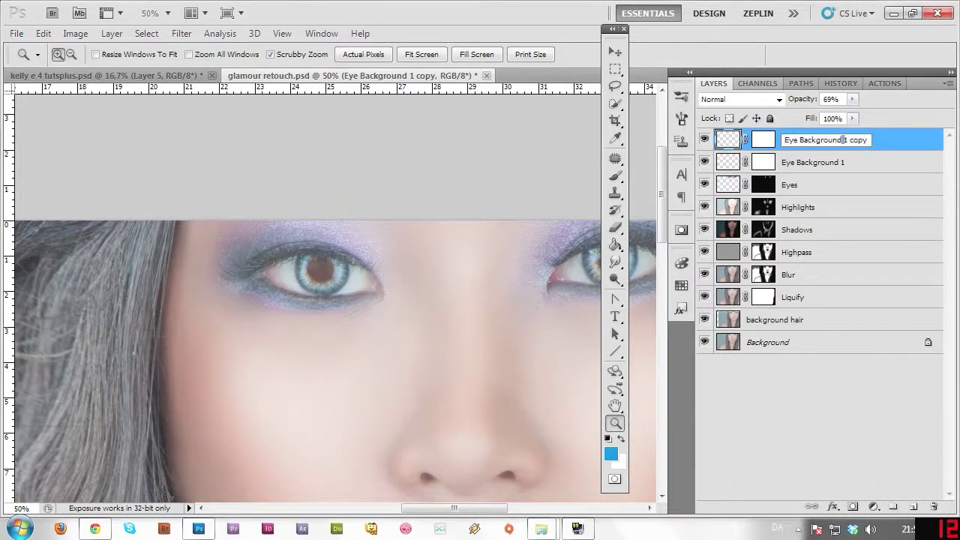
{"action": "left_click_drag", "start_coordinate": [845, 140], "coordinate": [870, 140]}
{"action": "type", "text": "2"}
{"action": "key", "text": "Return"}
- Move the Eye Background 2 patch over the right eye's pupil and rotate it slightly counter-clockwise
{"action": "key", "text": "v"}
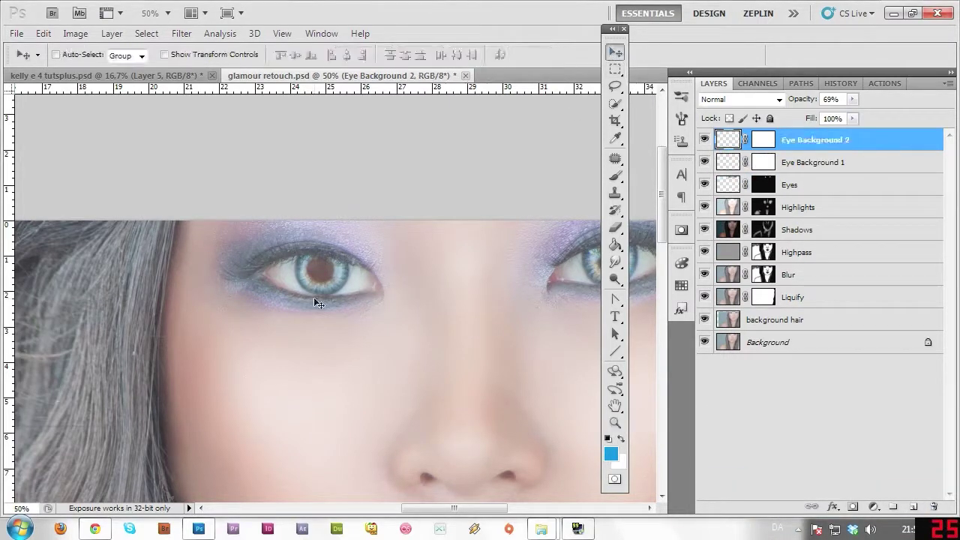
{"action": "left_click_drag", "start_coordinate": [484, 508], "coordinate": [515, 509]}
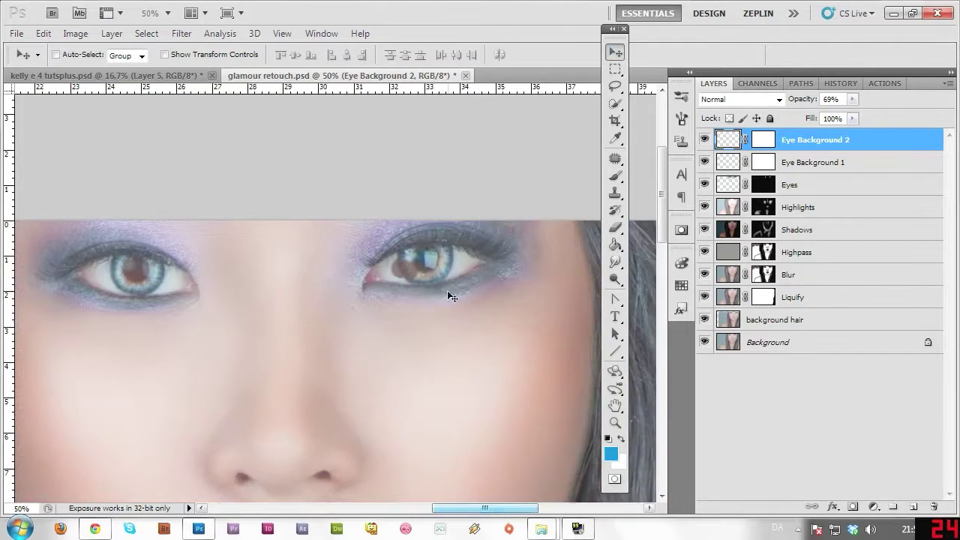
{"action": "left_click_drag", "start_coordinate": [447, 292], "coordinate": [462, 289]}
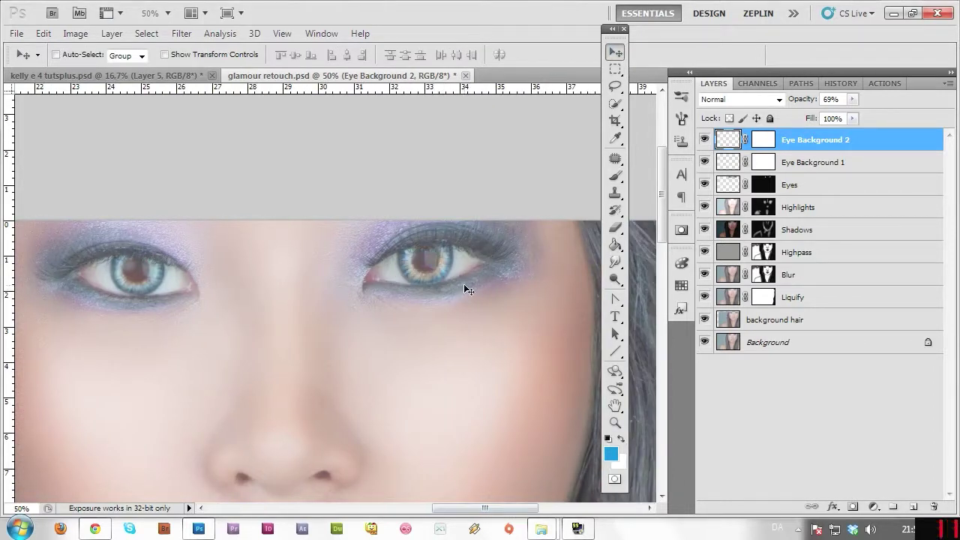
{"action": "key", "text": "ctrl+t"}
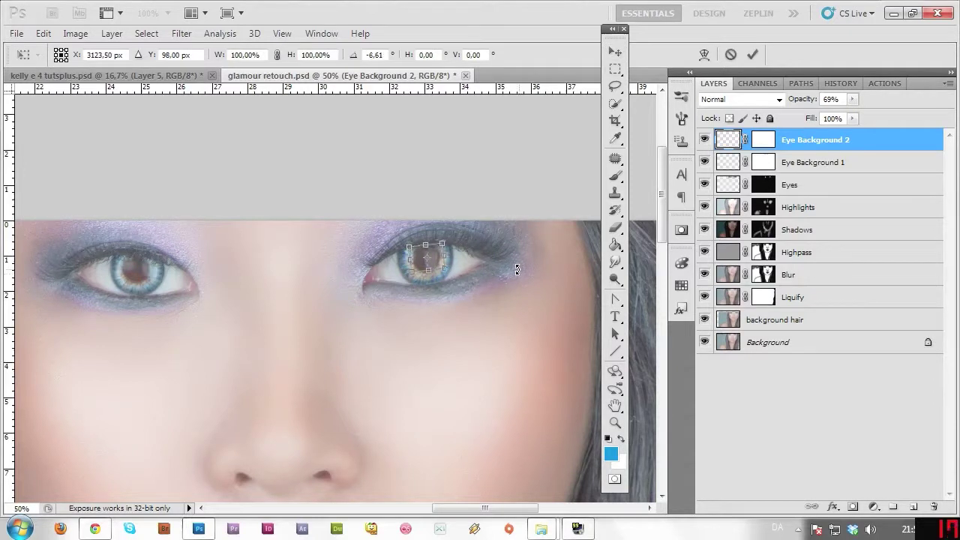
{"action": "key", "text": "Return"}
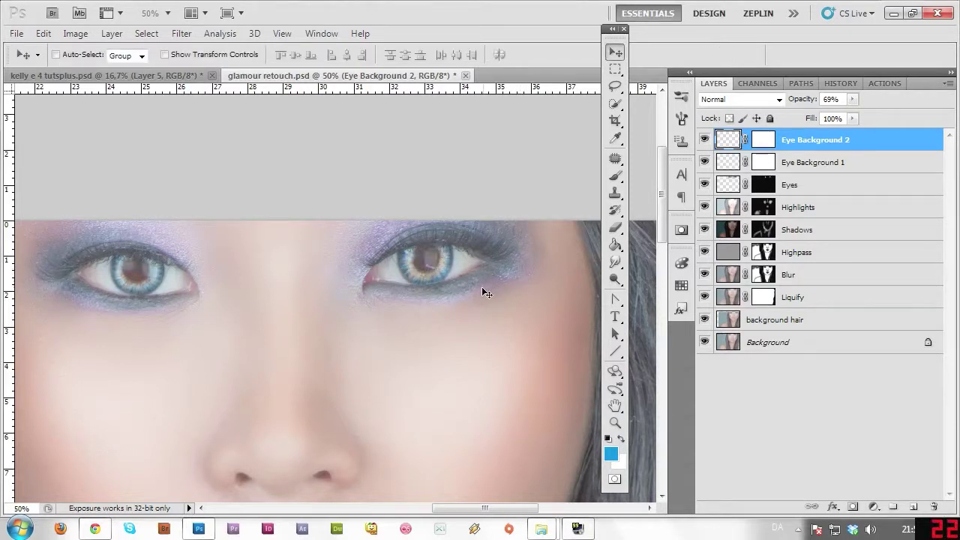
- Delete Eye Background 2's layer mask and shift its brown patch to cover the reflection in the right eye's pupil
{"action": "left_click", "coordinate": [615, 422]}
{"action": "left_click", "coordinate": [420, 248]}
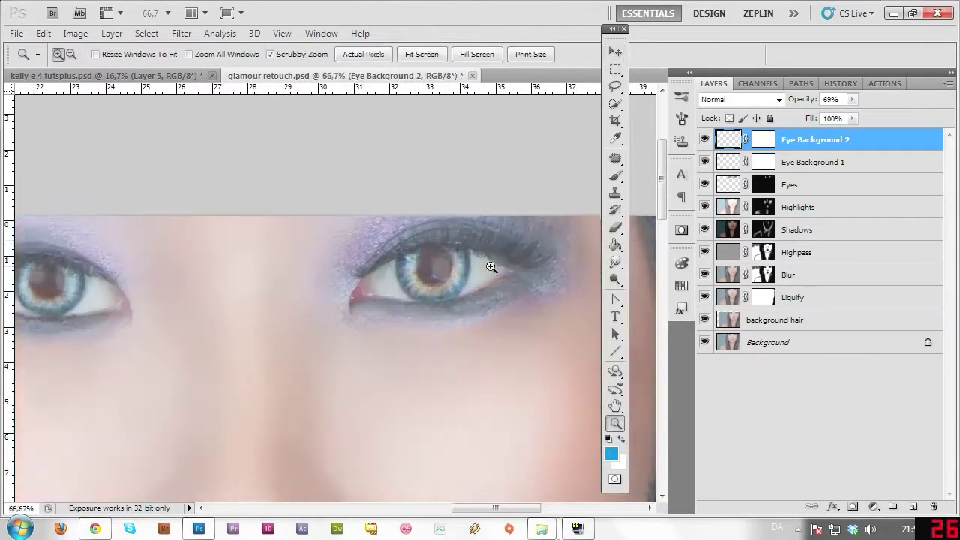
{"action": "left_click", "coordinate": [490, 267]}
{"action": "left_click", "coordinate": [476, 262]}
{"action": "key", "text": "v"}
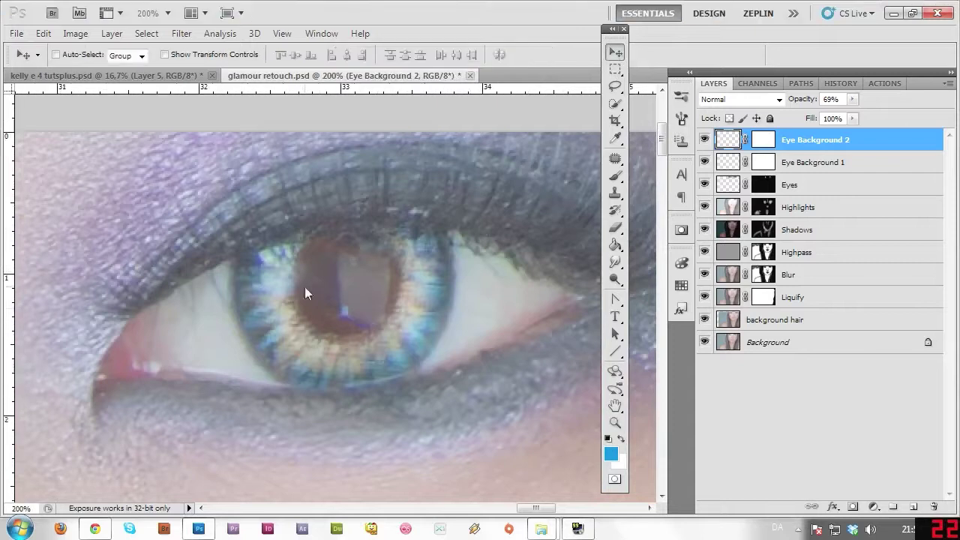
{"action": "right_click", "coordinate": [759, 144]}
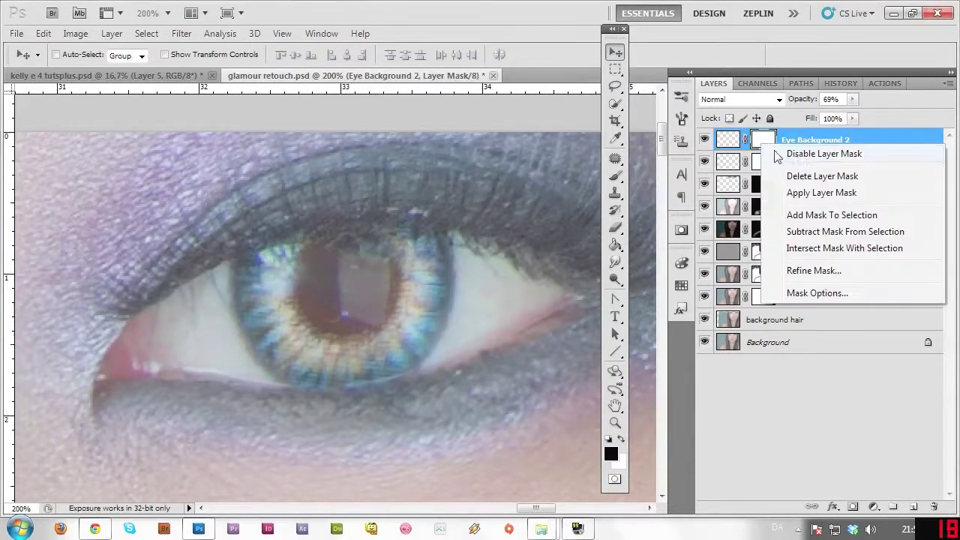
{"action": "left_click", "coordinate": [823, 176]}
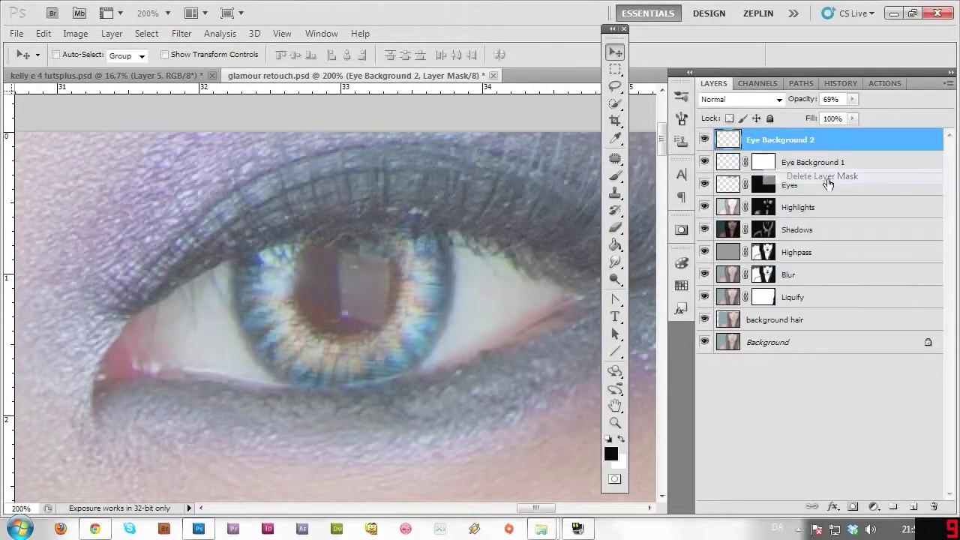
{"action": "left_click", "coordinate": [617, 177]}
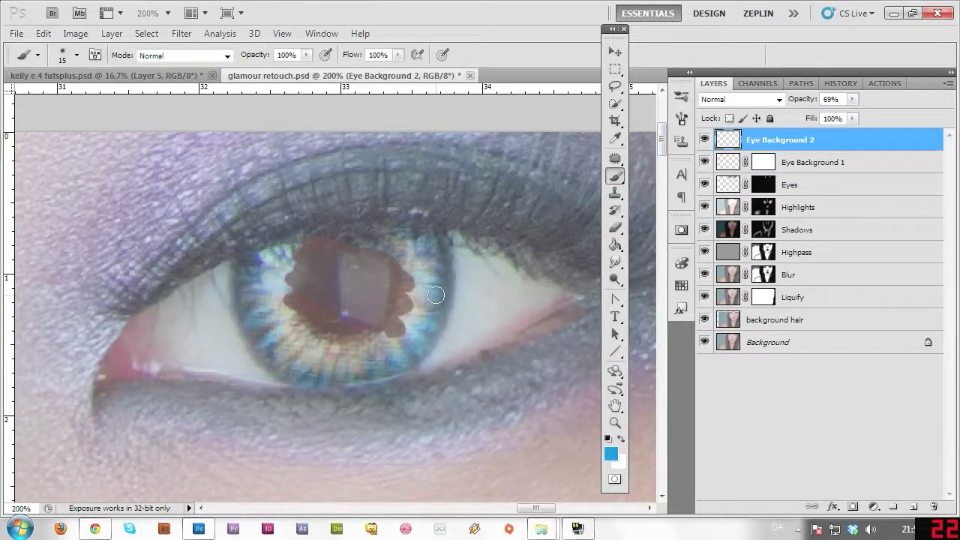
{"action": "key", "text": "v"}
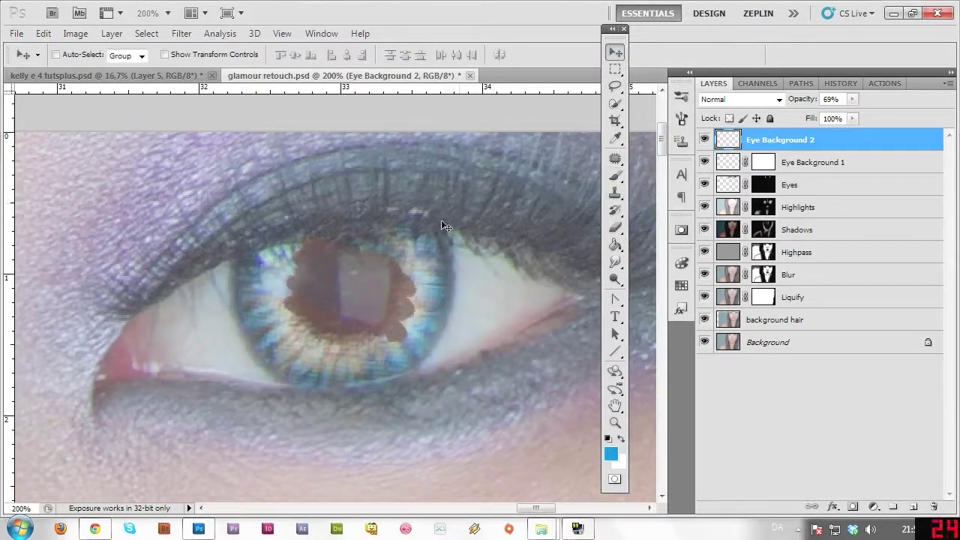
{"action": "left_click_drag", "start_coordinate": [375, 292], "coordinate": [380, 302]}
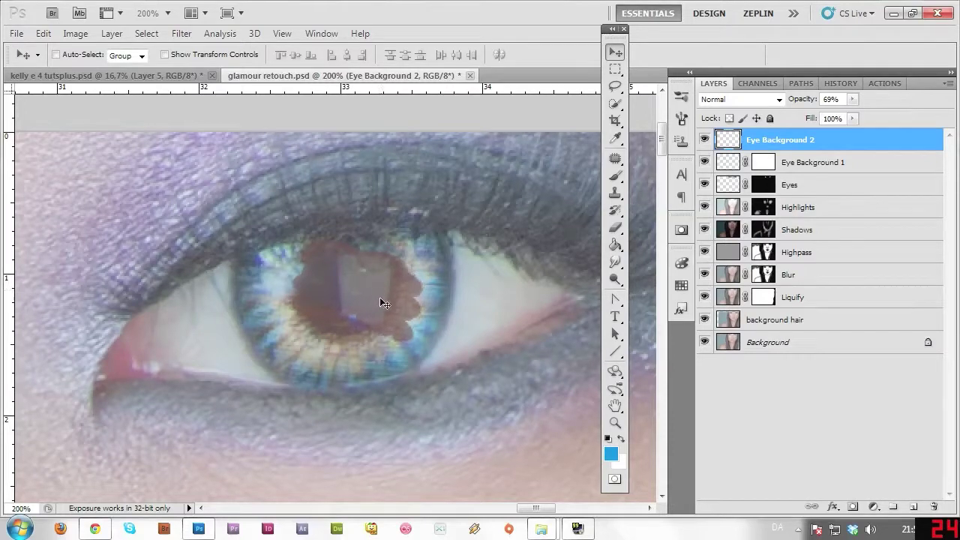
- Add a new layer mask to Eye Background 2 and trim the brown patch's ragged edges with a 15 px black brush
{"action": "left_click", "coordinate": [614, 175]}
{"action": "left_click", "coordinate": [853, 507]}
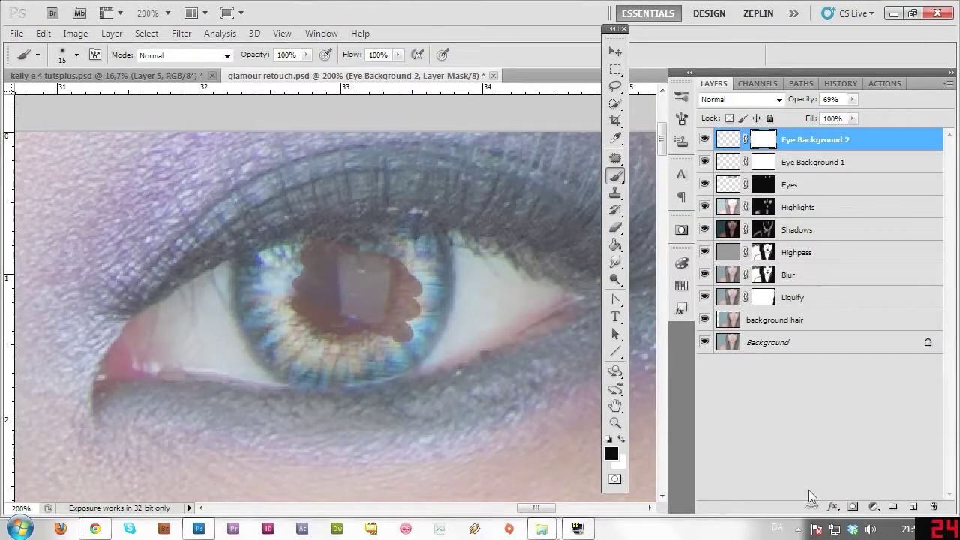
{"action": "mouse_move", "coordinate": [419, 336]}
{"action": "left_mouse_down"}
{"action": "mouse_move", "coordinate": [415, 264]}
{"action": "mouse_move", "coordinate": [402, 331]}
{"action": "mouse_move", "coordinate": [415, 270]}
{"action": "mouse_move", "coordinate": [365, 358]}
{"action": "mouse_move", "coordinate": [291, 314]}
{"action": "mouse_move", "coordinate": [321, 231]}
{"action": "mouse_move", "coordinate": [292, 283]}
{"action": "left_mouse_up"}
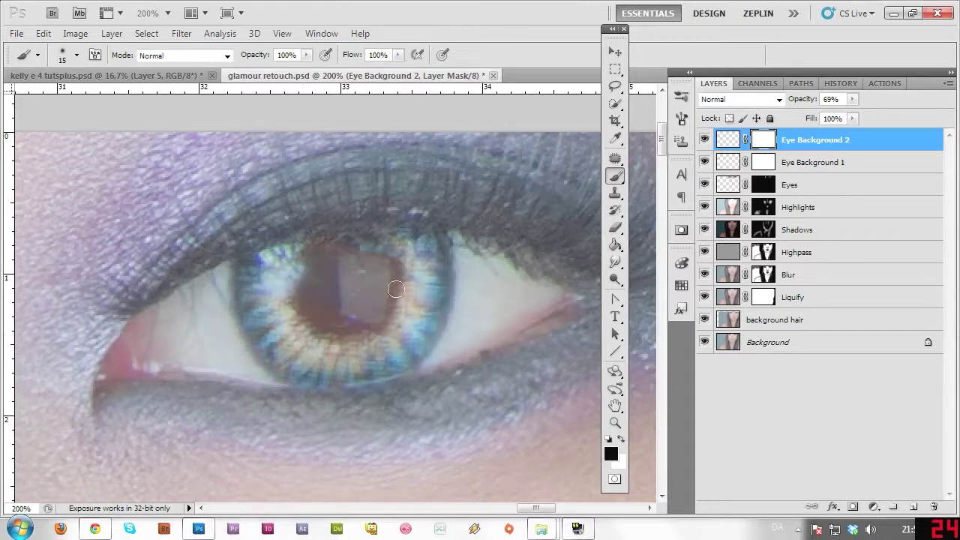
{"action": "mouse_move", "coordinate": [396, 289]}
{"action": "left_mouse_down"}
{"action": "mouse_move", "coordinate": [399, 260]}
{"action": "mouse_move", "coordinate": [382, 243]}
{"action": "mouse_move", "coordinate": [391, 253]}
{"action": "mouse_move", "coordinate": [348, 238]}
{"action": "left_mouse_up"}
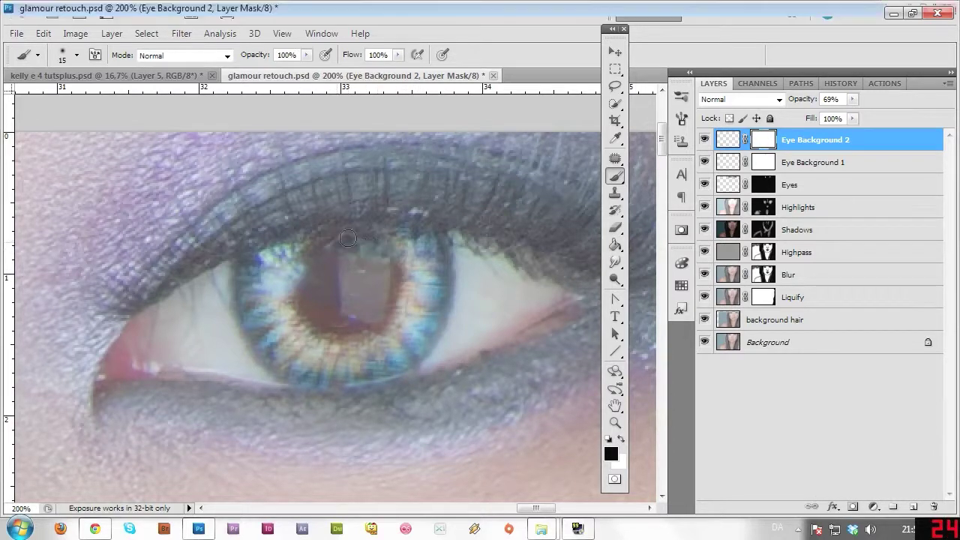
{"action": "mouse_move", "coordinate": [390, 343]}
{"action": "left_mouse_down"}
{"action": "mouse_move", "coordinate": [397, 325]}
{"action": "mouse_move", "coordinate": [407, 327]}
{"action": "mouse_move", "coordinate": [381, 344]}
{"action": "left_mouse_up"}
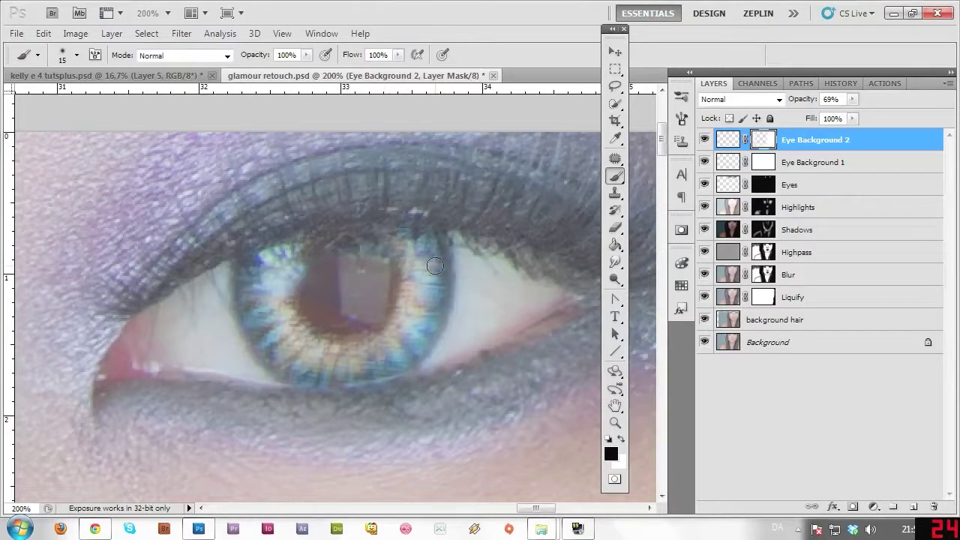
- Set Eye Background 2's opacity to 73%, judging both eyes together at 50% zoom
{"action": "left_click", "coordinate": [615, 422]}
{"action": "left_click", "coordinate": [319, 409], "text": "alt"}
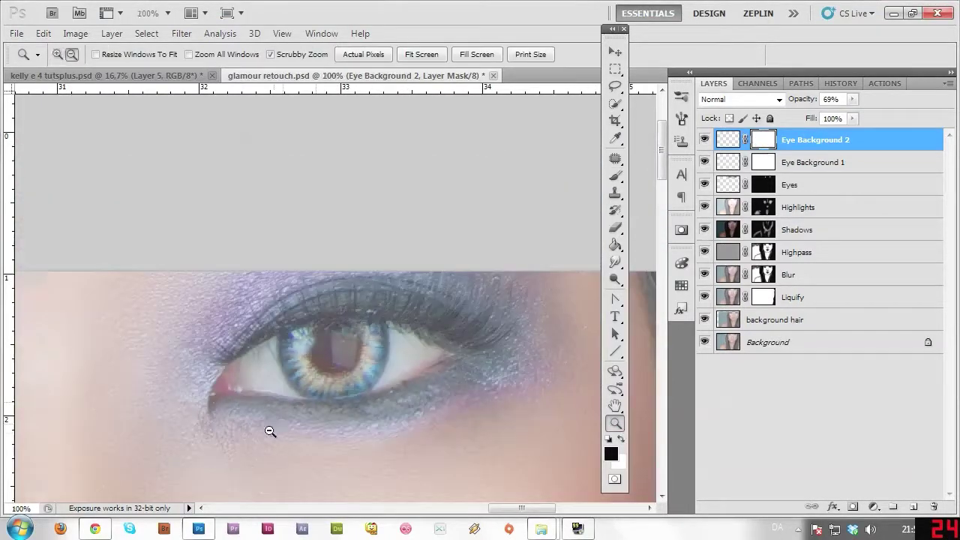
{"action": "left_click", "coordinate": [225, 435], "text": "alt"}
{"action": "left_click", "coordinate": [184, 448], "text": "alt"}
{"action": "left_click", "coordinate": [154, 459], "text": "alt"}
{"action": "left_click", "coordinate": [255, 437], "text": "alt"}
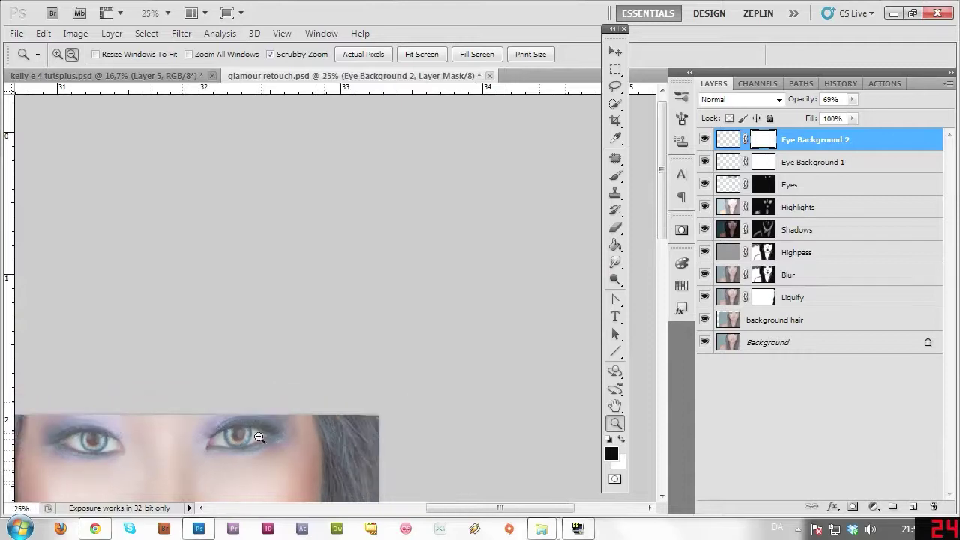
{"action": "left_click", "coordinate": [189, 455], "text": "alt"}
{"action": "left_click", "coordinate": [491, 180]}
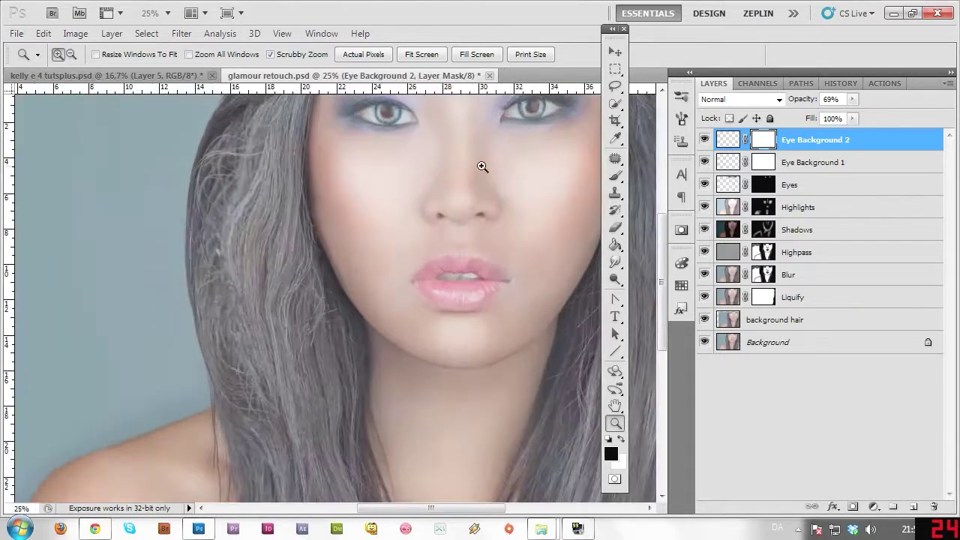
{"action": "left_click", "coordinate": [484, 137]}
{"action": "left_click", "coordinate": [522, 140]}
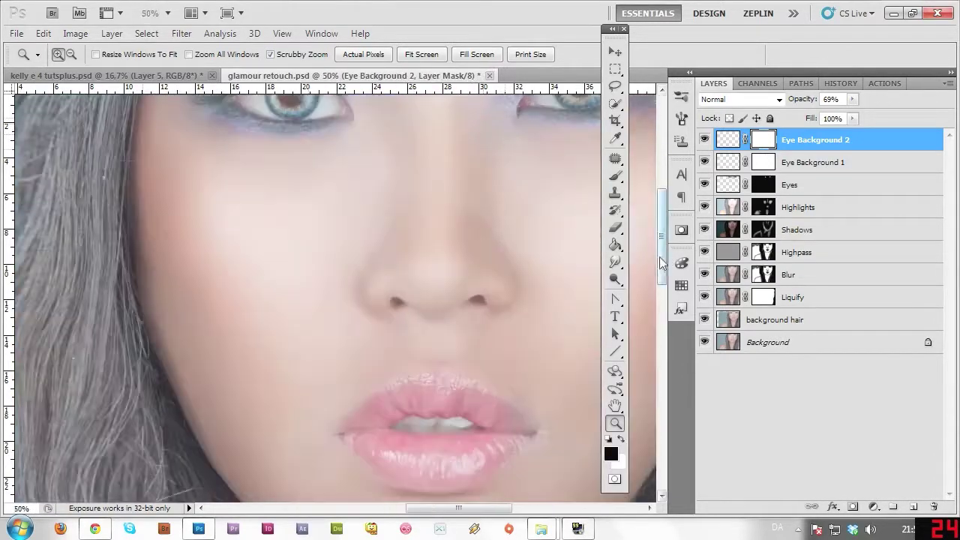
{"action": "left_click_drag", "start_coordinate": [661, 262], "coordinate": [660, 234]}
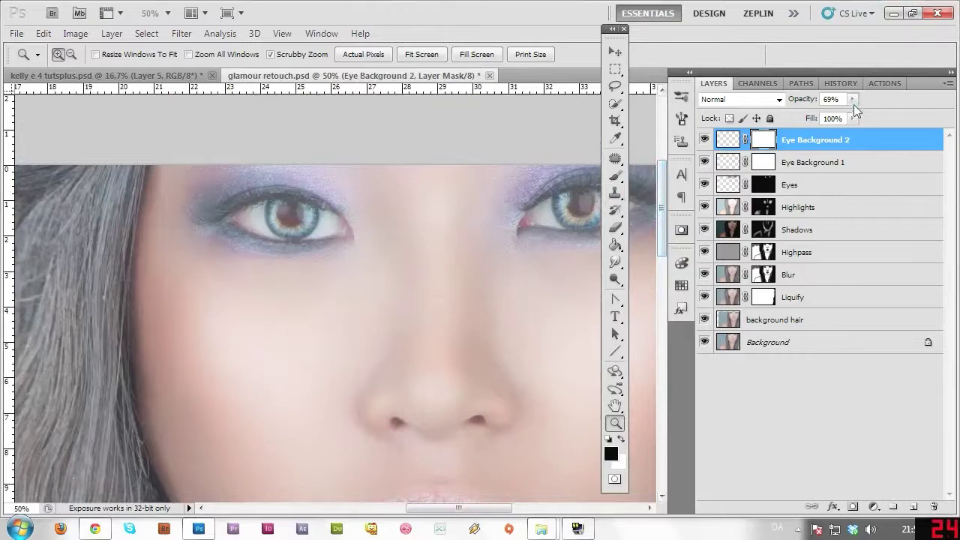
{"action": "left_click", "coordinate": [853, 100]}
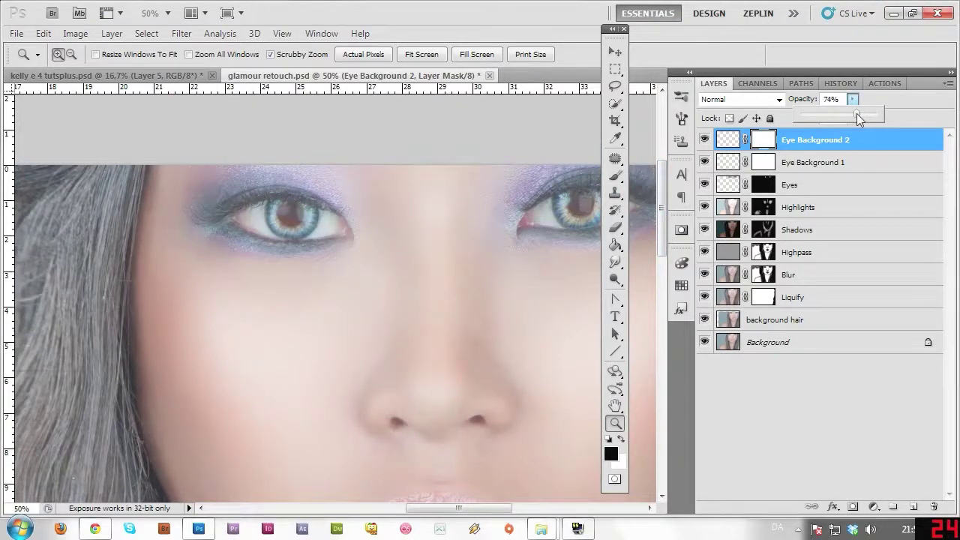
- Create a new layer named "Pupil" above Eye Background 2
{"action": "left_click", "coordinate": [615, 175]}
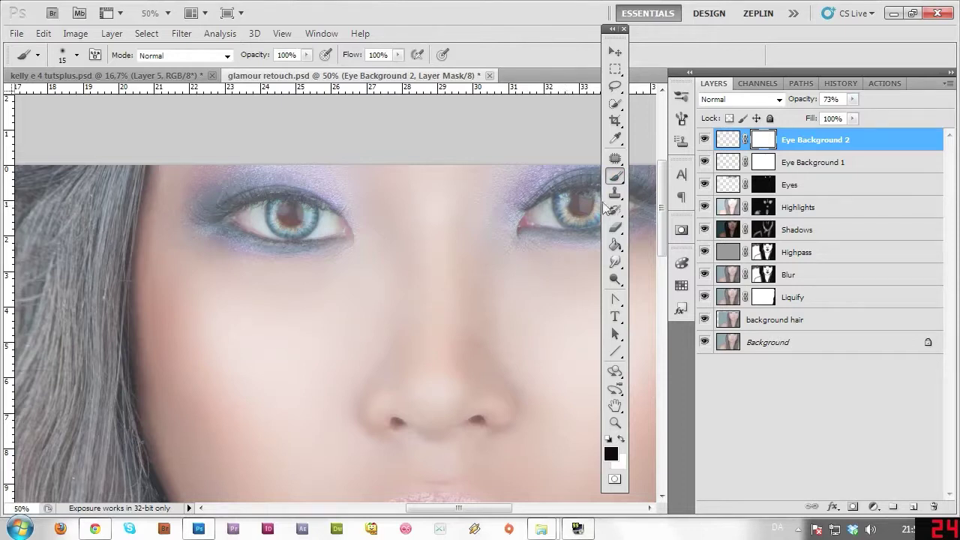
{"action": "left_click", "coordinate": [621, 439]}
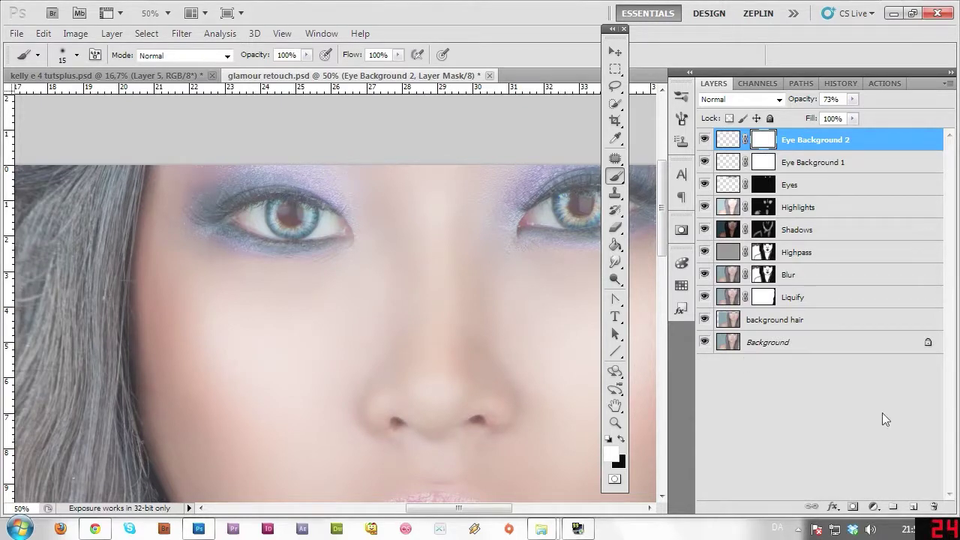
{"action": "left_click", "coordinate": [914, 506]}
{"action": "double_click", "coordinate": [762, 141]}
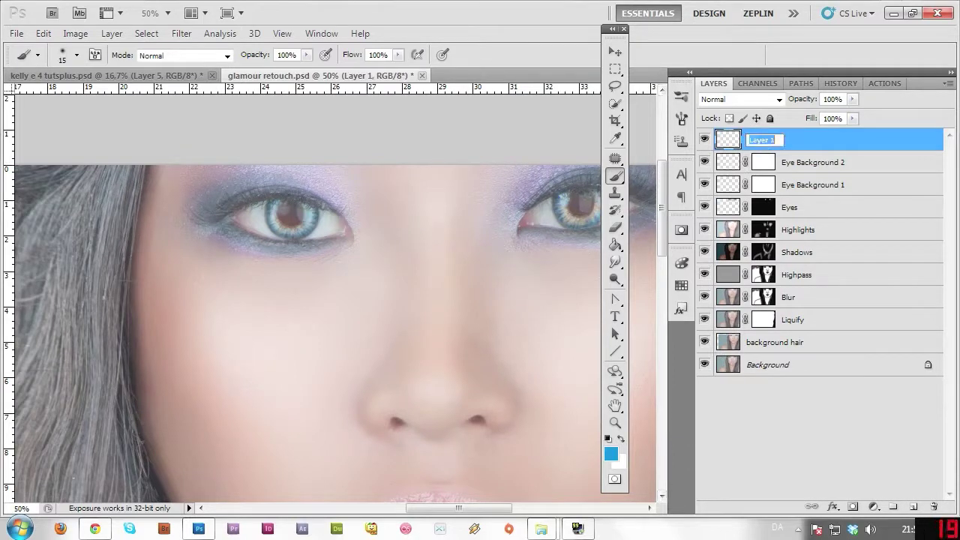
{"action": "type", "text": "Pupil"}
- Paint a black dot at the centre of the left eye's iris with a 28 px brush at 90% hardness
{"action": "left_click", "coordinate": [611, 455]}
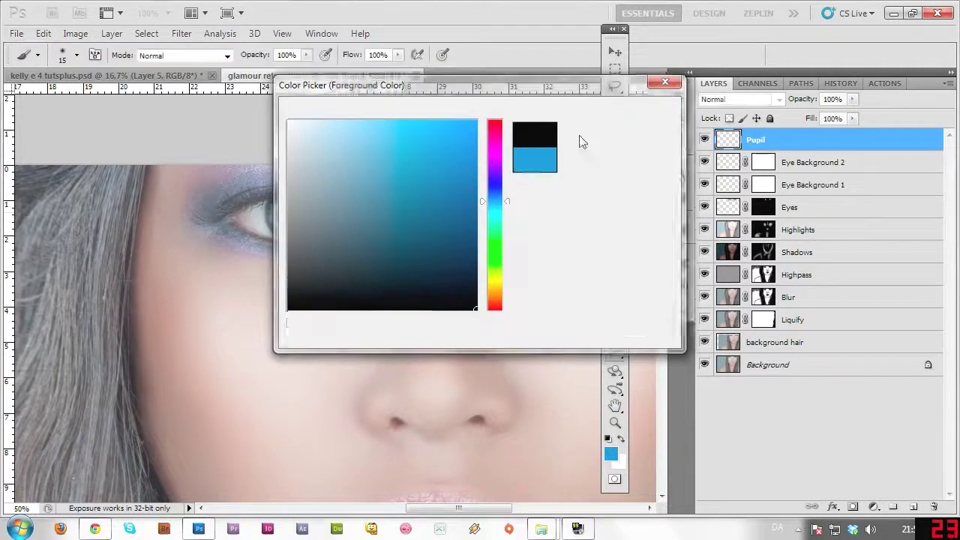
{"action": "key", "text": "Return"}
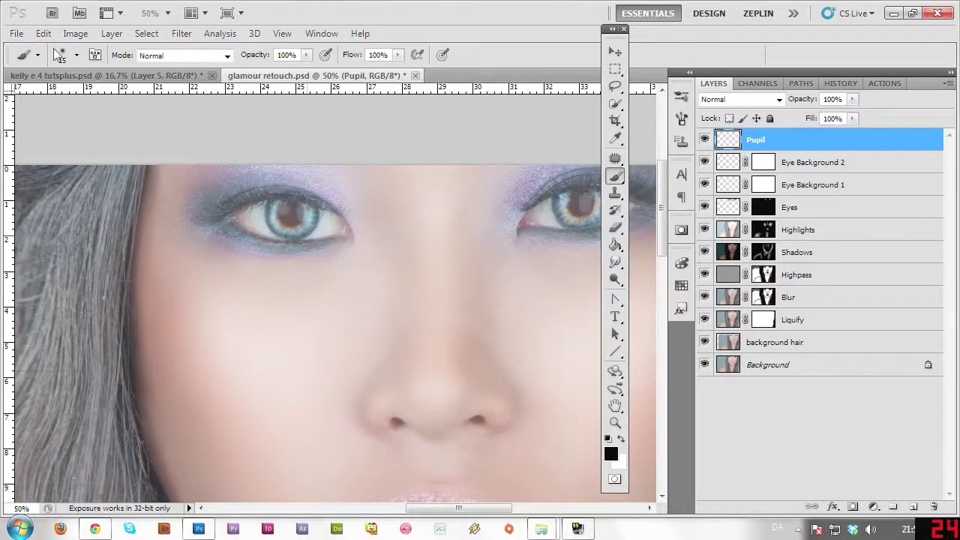
{"action": "left_click", "coordinate": [76, 56]}
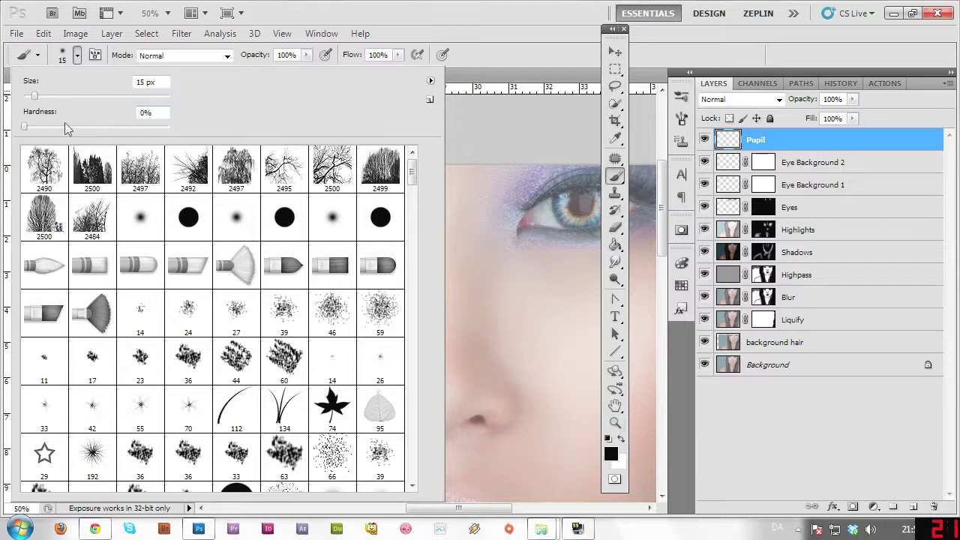
{"action": "left_click", "coordinate": [151, 128]}
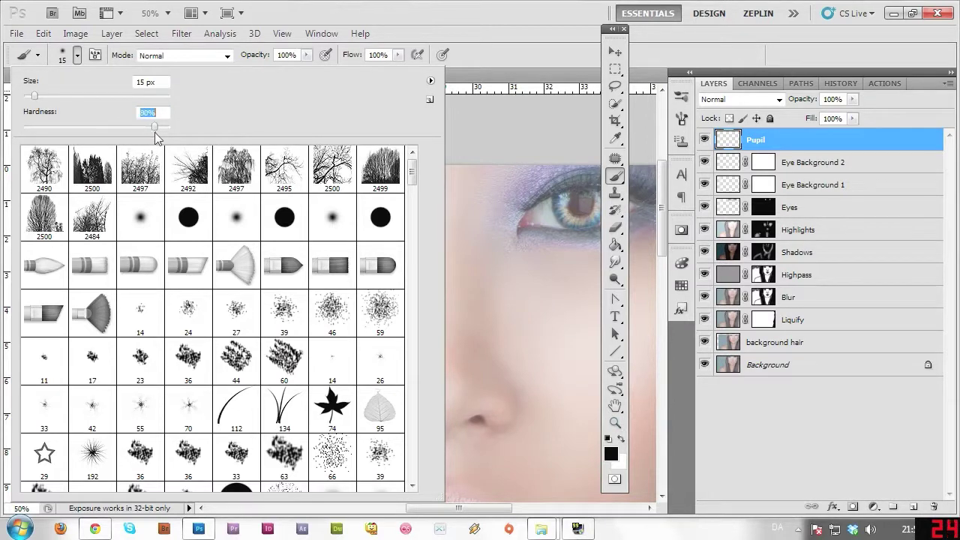
{"action": "left_click", "coordinate": [39, 97]}
{"action": "left_click", "coordinate": [538, 47]}
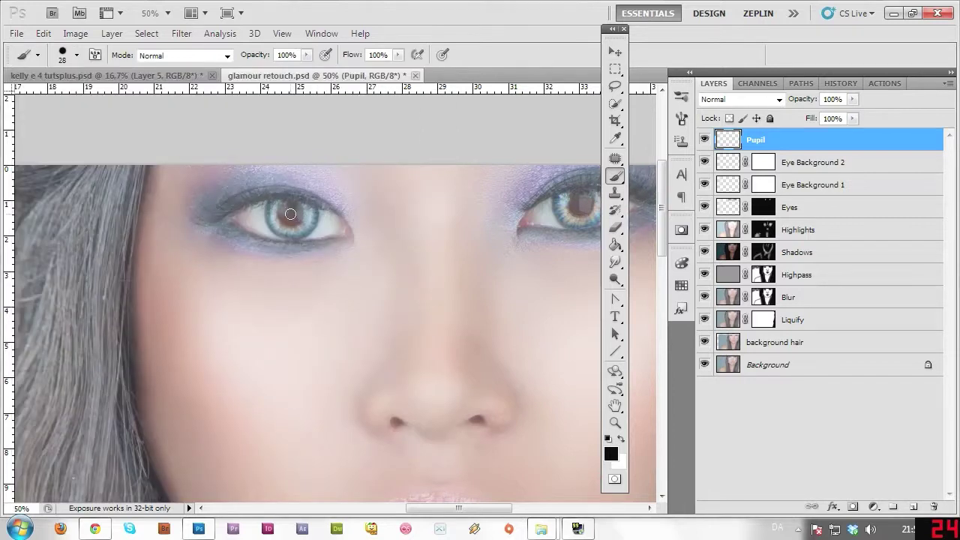
{"action": "left_click", "coordinate": [291, 212]}
- Lower the Pupil layer's opacity to 29%
{"action": "left_click", "coordinate": [615, 53]}
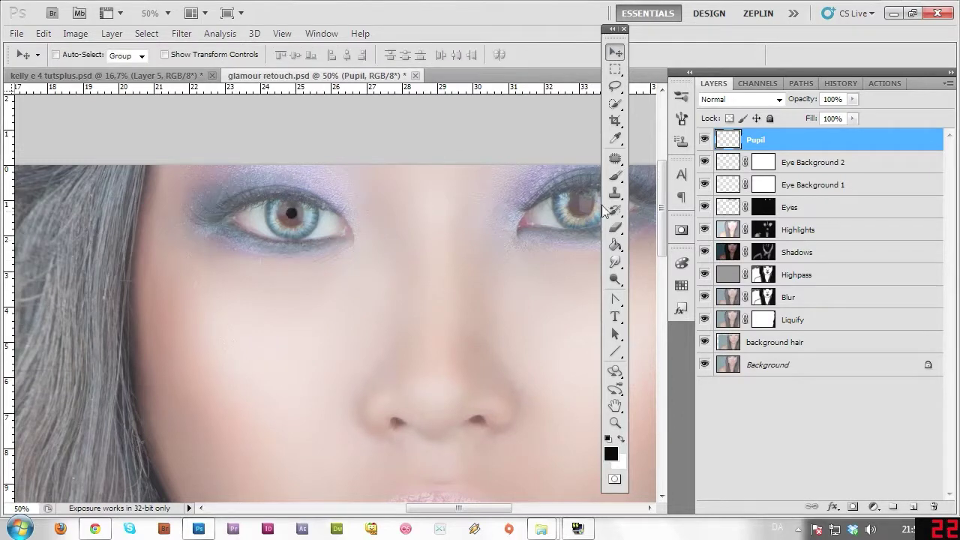
{"action": "left_click", "coordinate": [852, 99]}
{"action": "left_click_drag", "start_coordinate": [853, 117], "coordinate": [809, 120]}
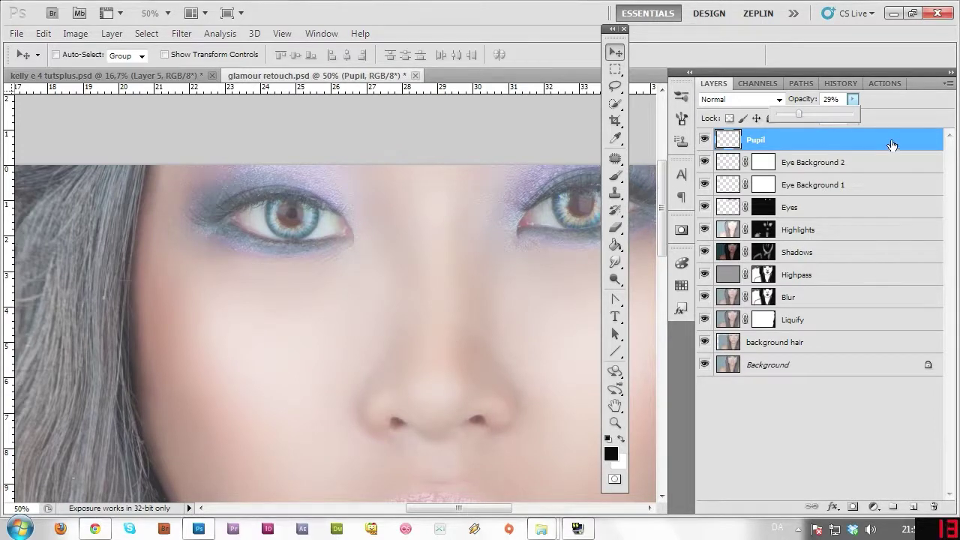
- Duplicate the Pupil layer and move the copy onto the centre of the right eye's iris
{"action": "left_click_drag", "start_coordinate": [891, 142], "coordinate": [913, 507]}
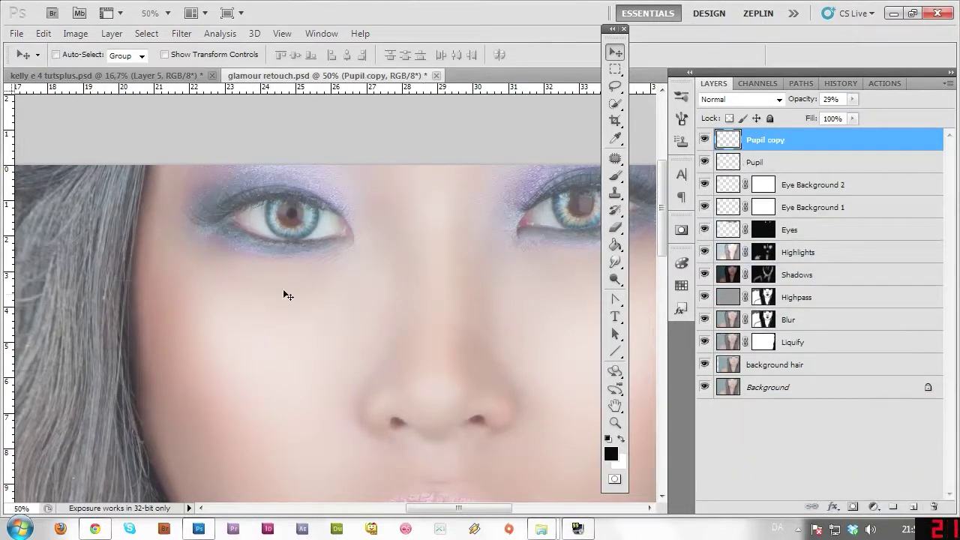
{"action": "left_click_drag", "start_coordinate": [496, 293], "coordinate": [563, 288]}
{"action": "left_click_drag", "start_coordinate": [501, 509], "coordinate": [516, 488]}
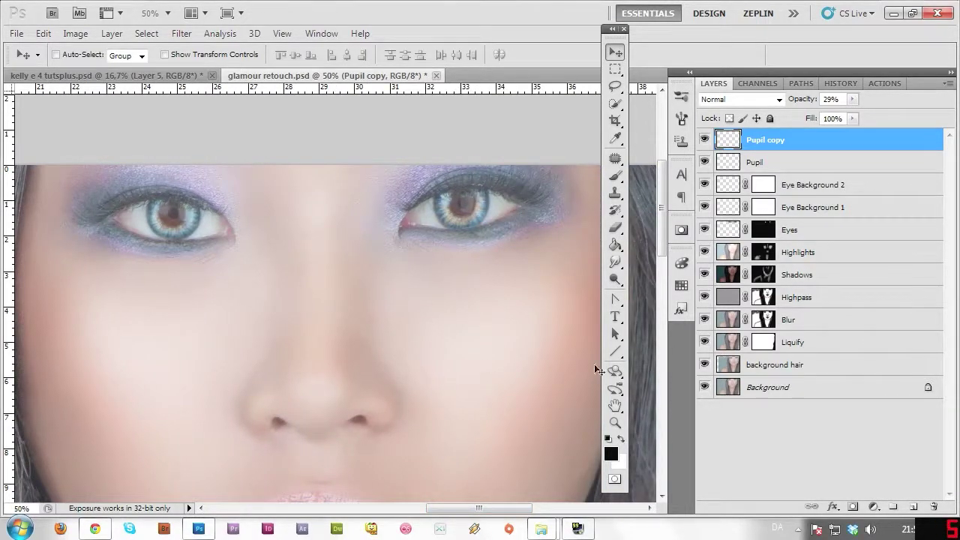
- Lower the original Pupil layer's opacity to 21% to balance the left pupil with the right one
{"action": "left_click", "coordinate": [615, 422]}
{"action": "left_click", "coordinate": [401, 312], "text": "alt"}
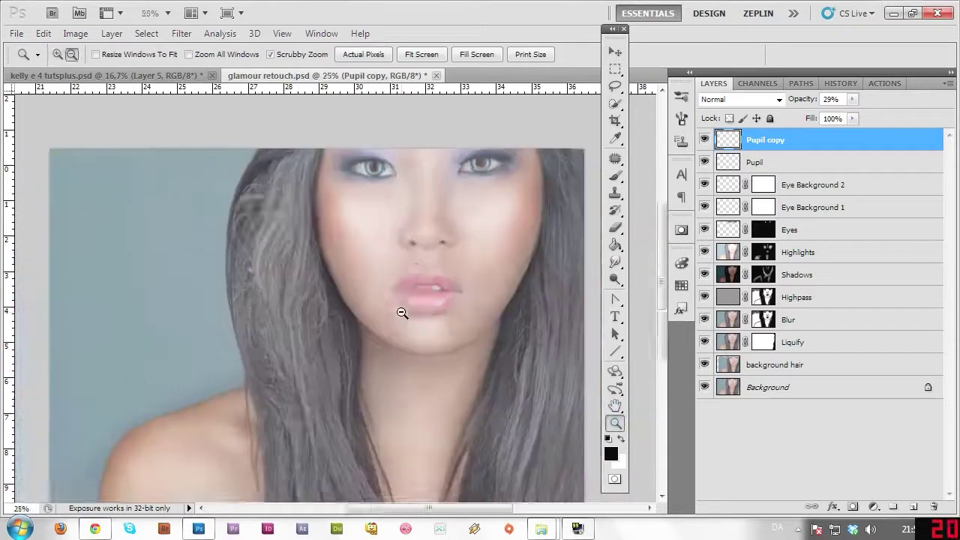
{"action": "left_click", "coordinate": [402, 312], "text": "alt"}
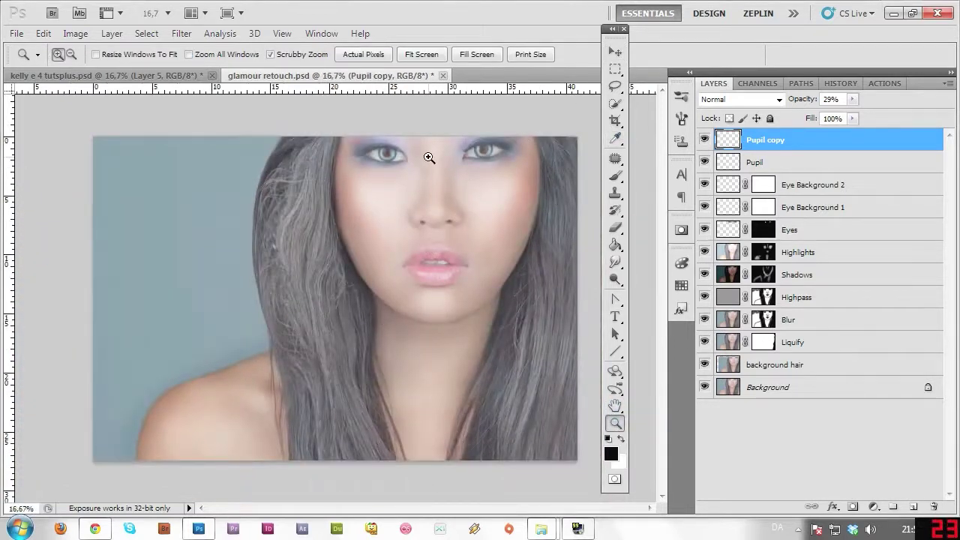
{"action": "left_click", "coordinate": [428, 158]}
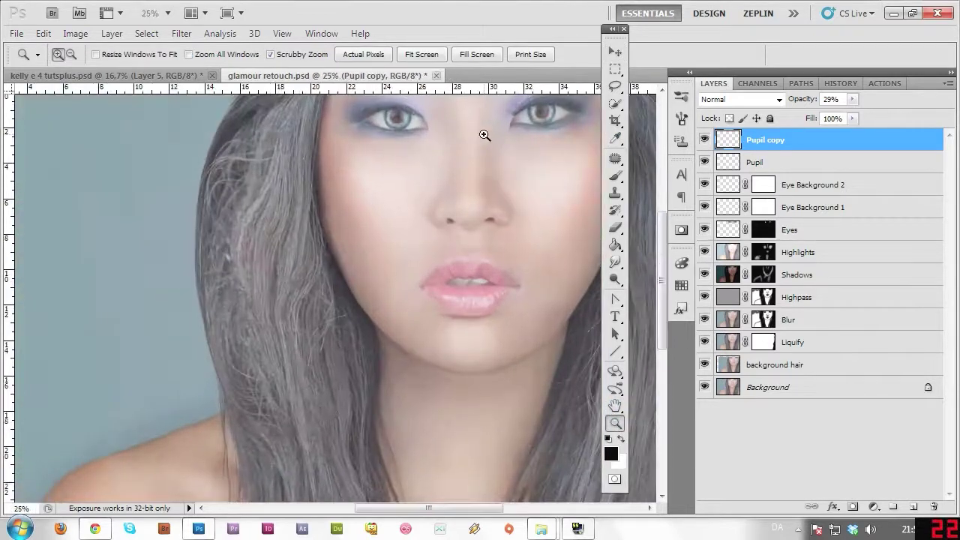
{"action": "left_click", "coordinate": [784, 164]}
{"action": "left_click_drag", "start_coordinate": [495, 148], "coordinate": [512, 135]}
{"action": "left_click", "coordinate": [512, 134]}
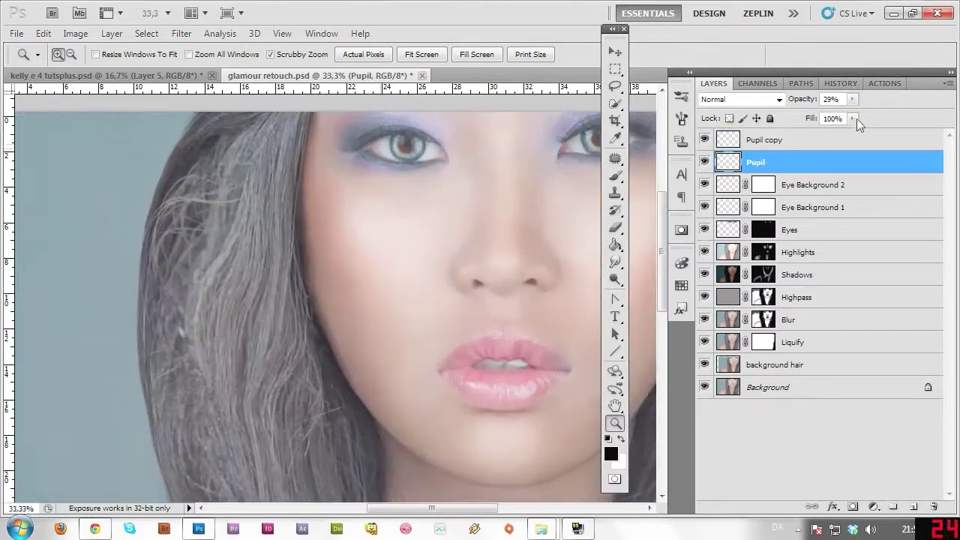
{"action": "left_click", "coordinate": [852, 99]}
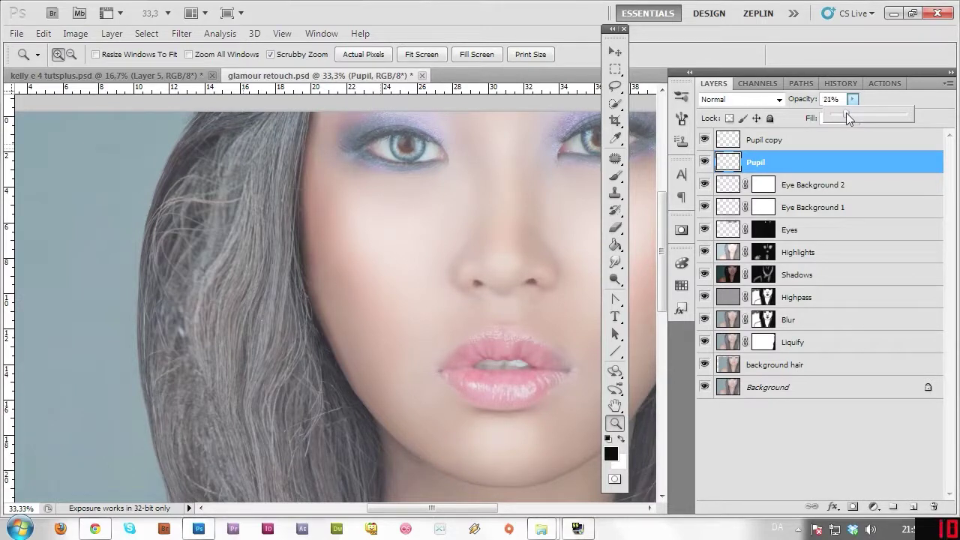
- Merge the Pupil copy layer down into the Pupil layer
{"action": "left_click", "coordinate": [425, 300], "text": "alt"}
{"action": "left_click", "coordinate": [485, 262], "text": "alt"}
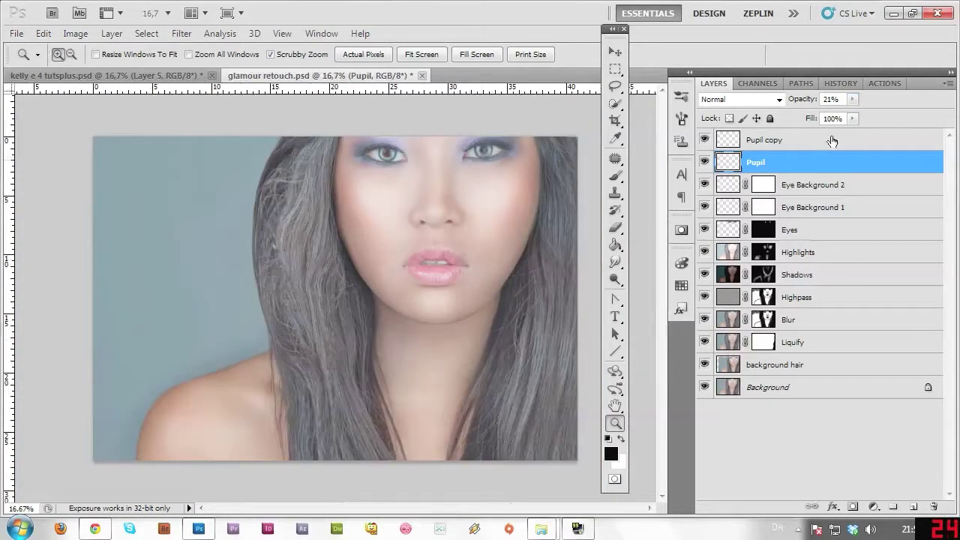
{"action": "left_click", "coordinate": [832, 141]}
{"action": "key", "text": "ctrl+e"}
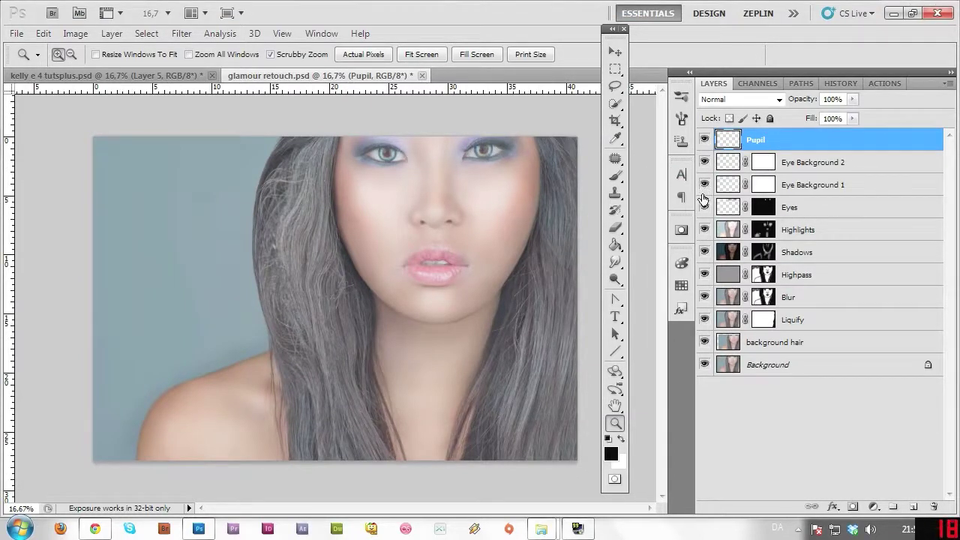
- Compare the portrait before and after the eye retouch by hiding and reshowing the layers from Eyes up to Pupil
{"action": "left_click_drag", "start_coordinate": [705, 210], "coordinate": [708, 143]}
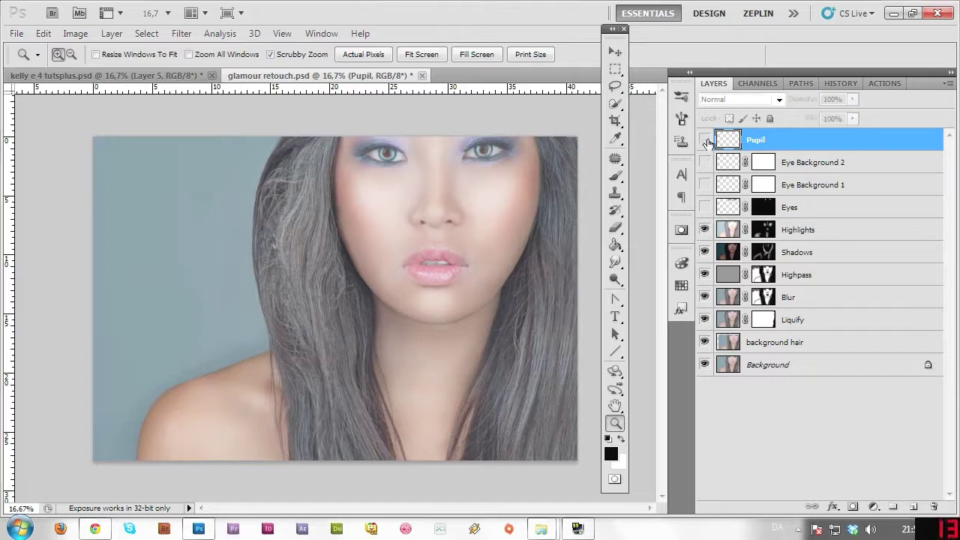
{"action": "left_click_drag", "start_coordinate": [706, 209], "coordinate": [709, 139]}
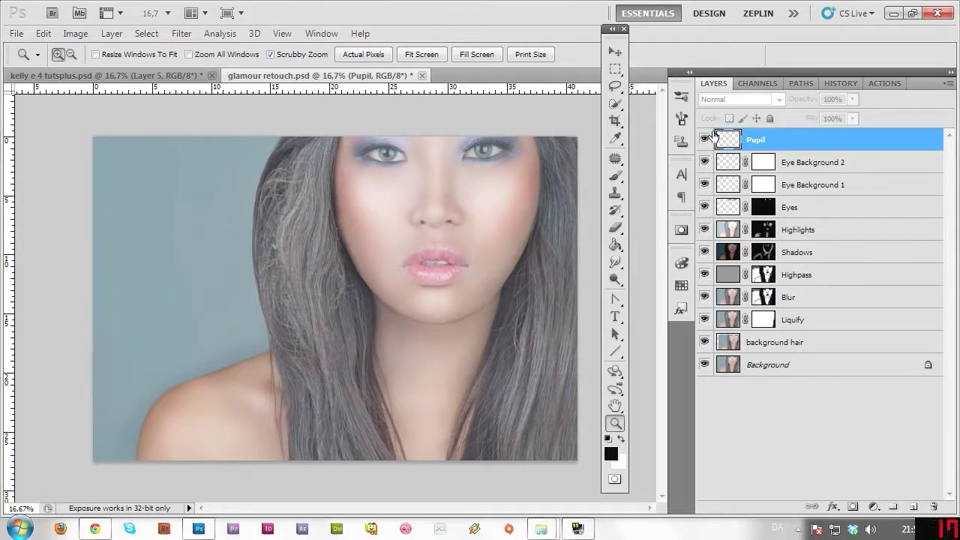